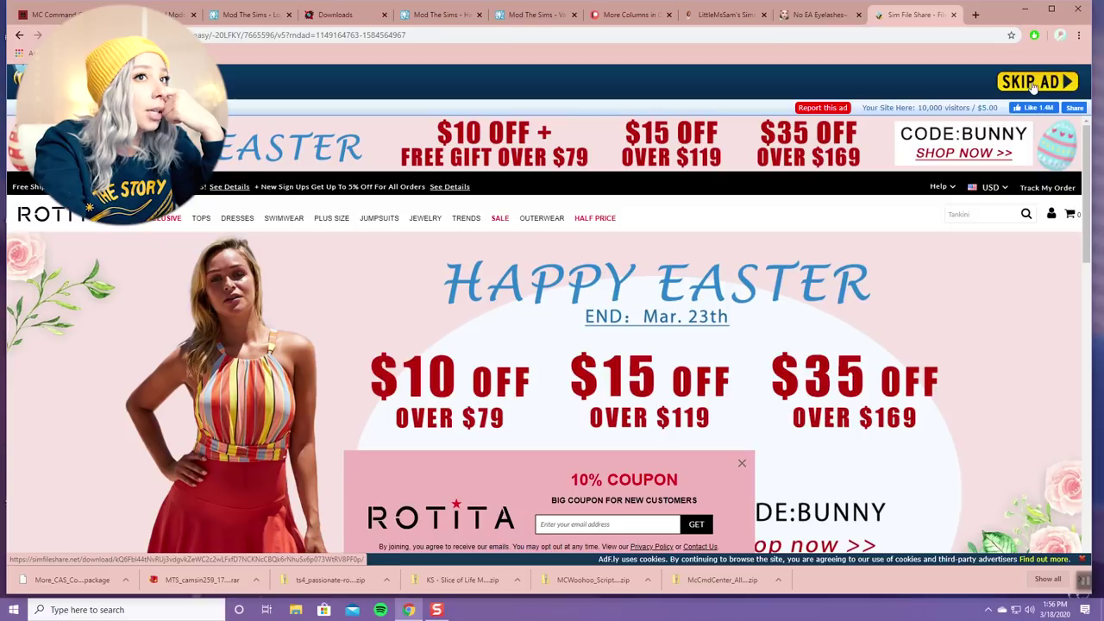
Step: Skip the ad, download Cien Z Roza TS4 No EA lashes V5.zip from Sim File Share, and minimize the browser
click(1033, 85)
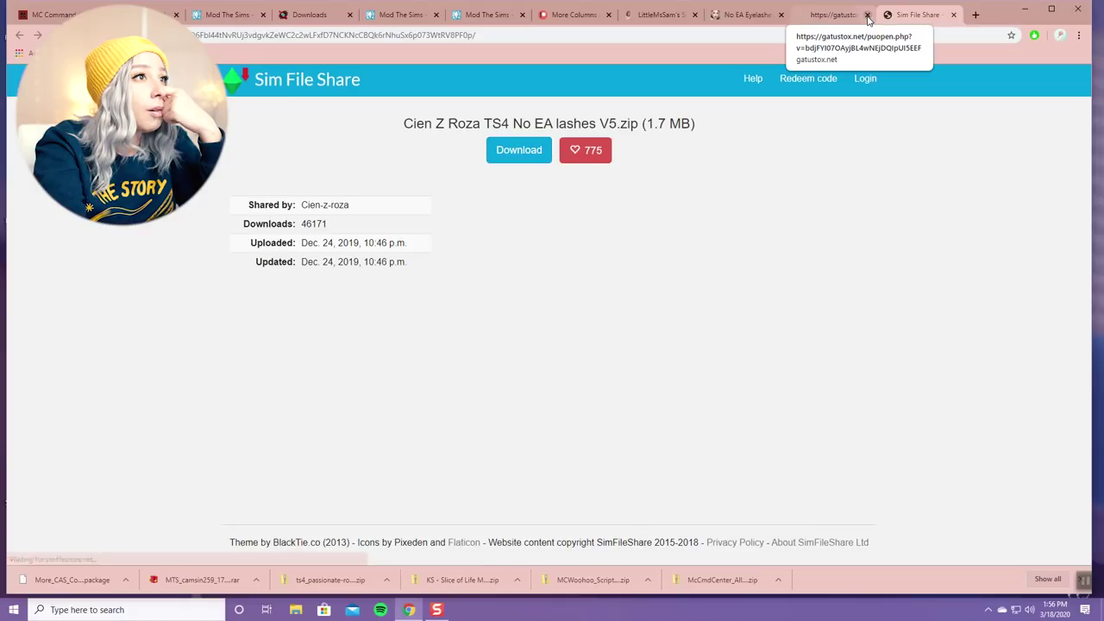
click(868, 15)
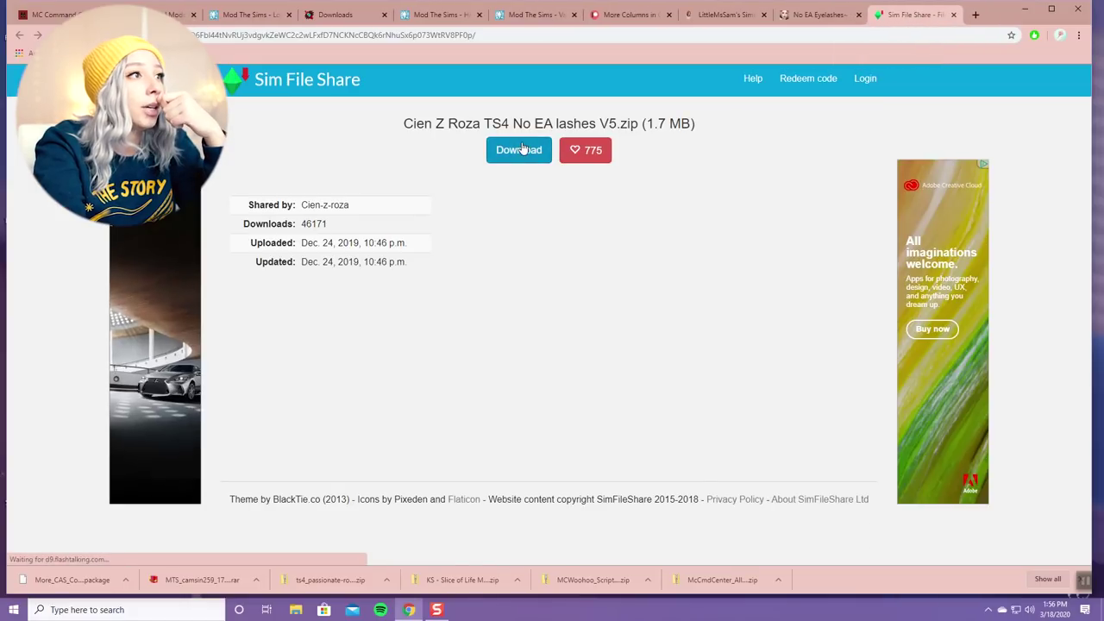
click(524, 153)
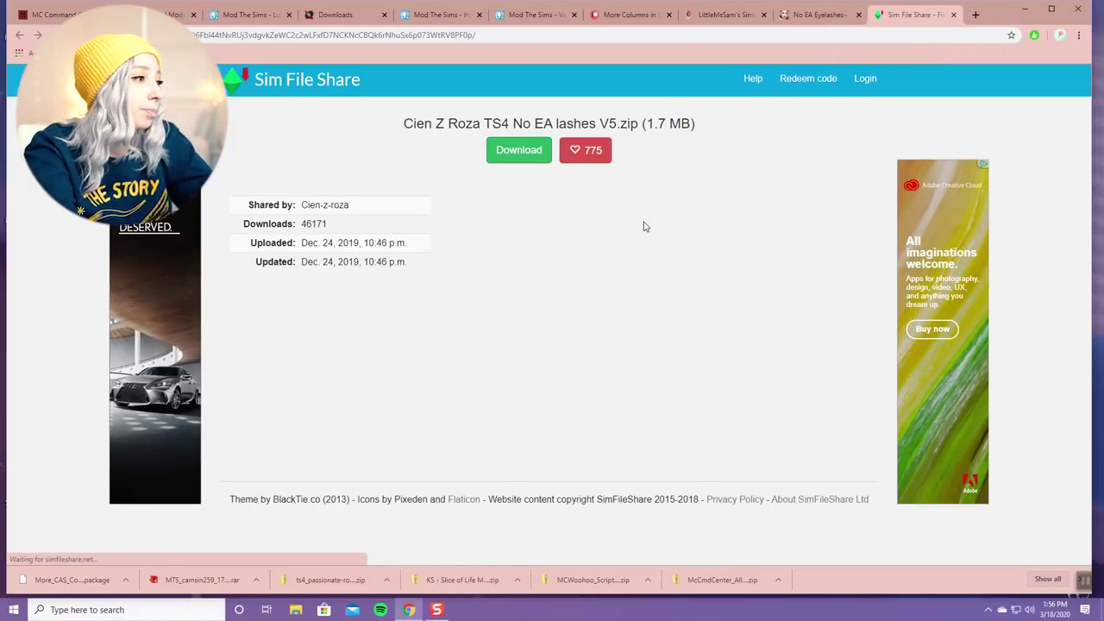
click(954, 15)
click(1026, 9)
click(409, 610)
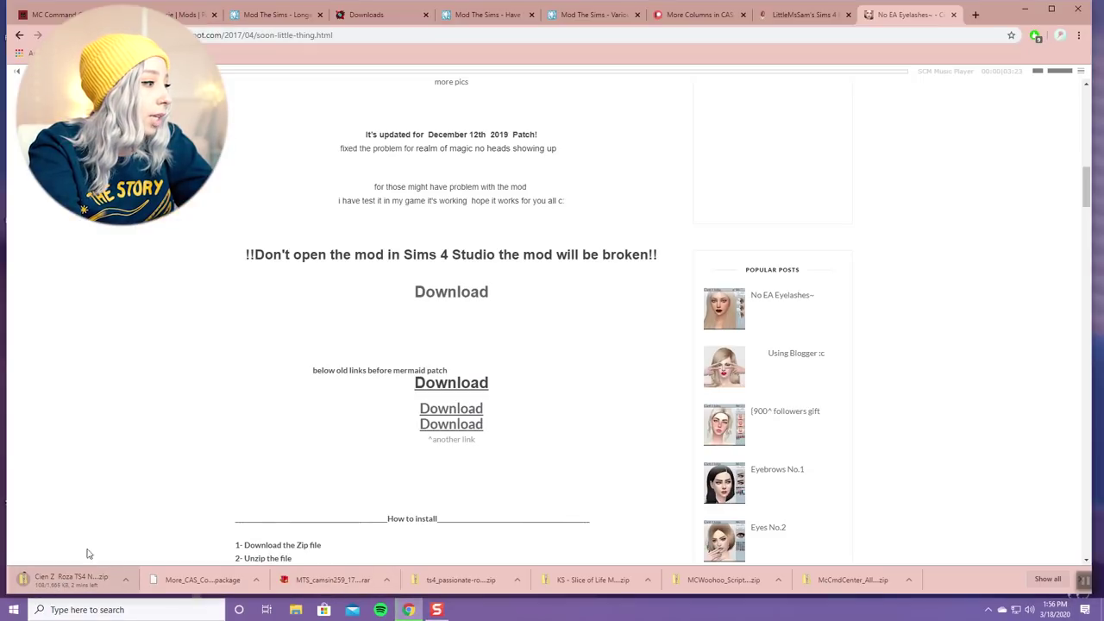
click(1027, 8)
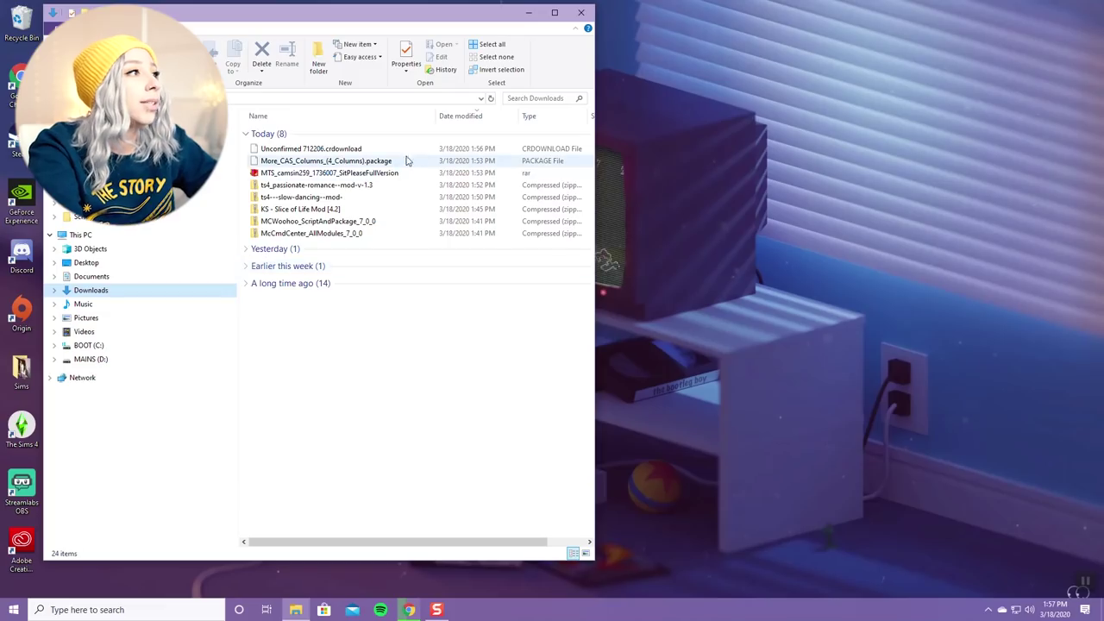
Step: Open the McCmdCenter_AllModules_7_0_0 archive in Downloads and select all its files from mc_career to mc_tuner
drag(596, 259, 628, 259)
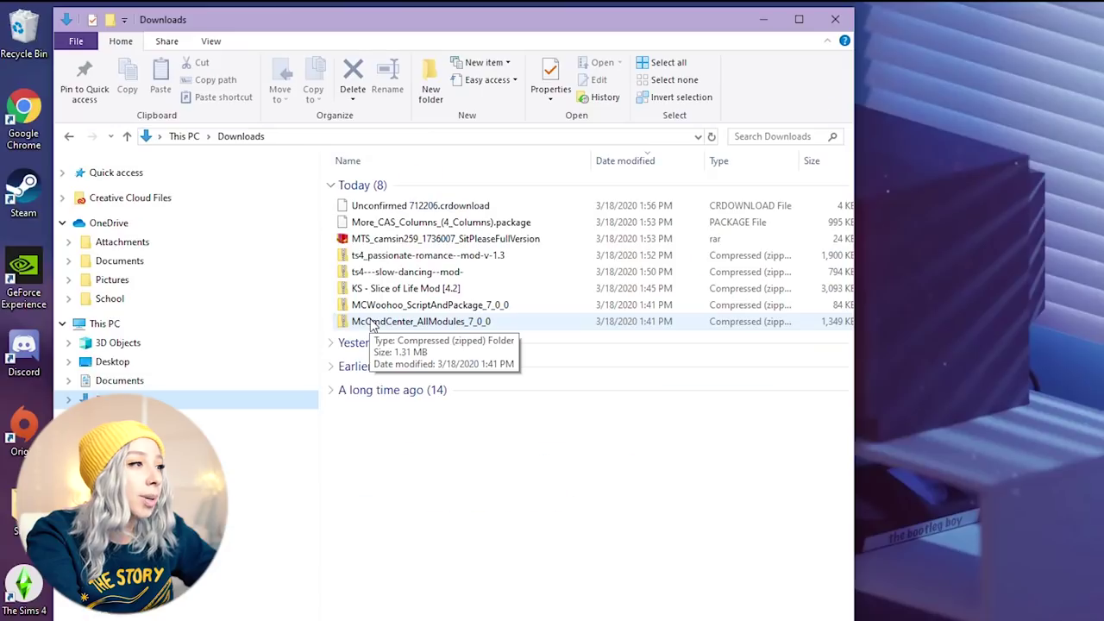
double_click(373, 323)
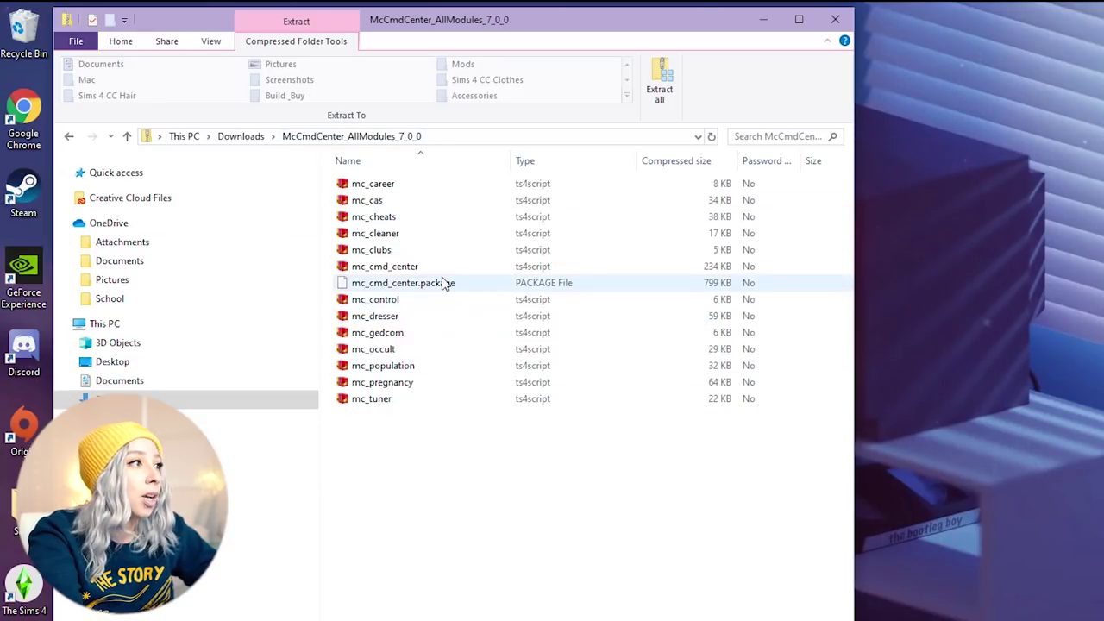
click(402, 188)
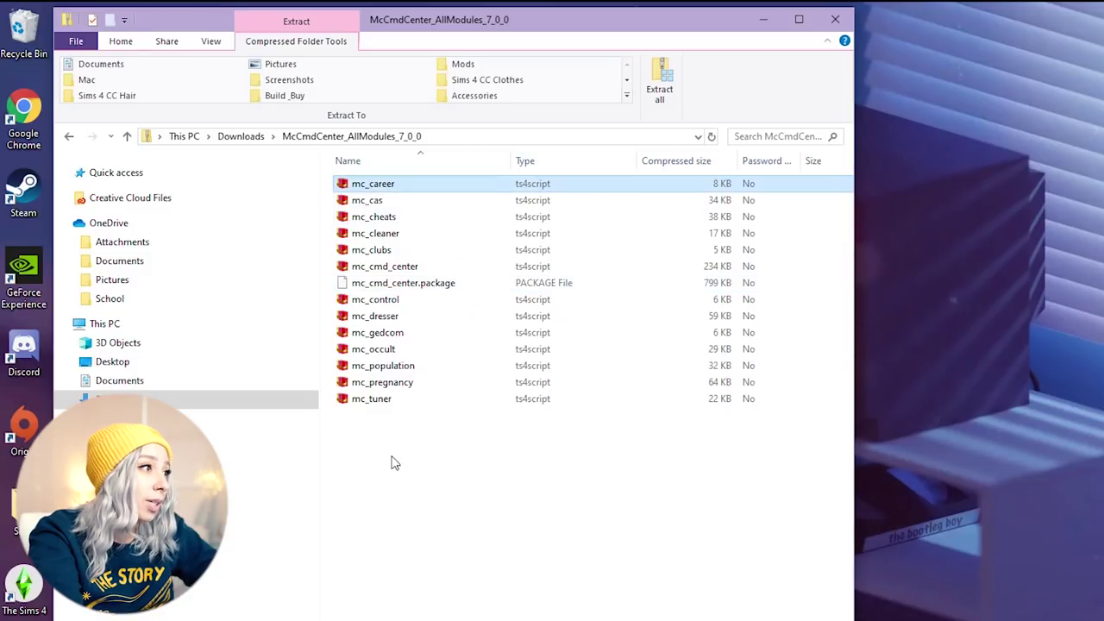
shift+click(406, 404)
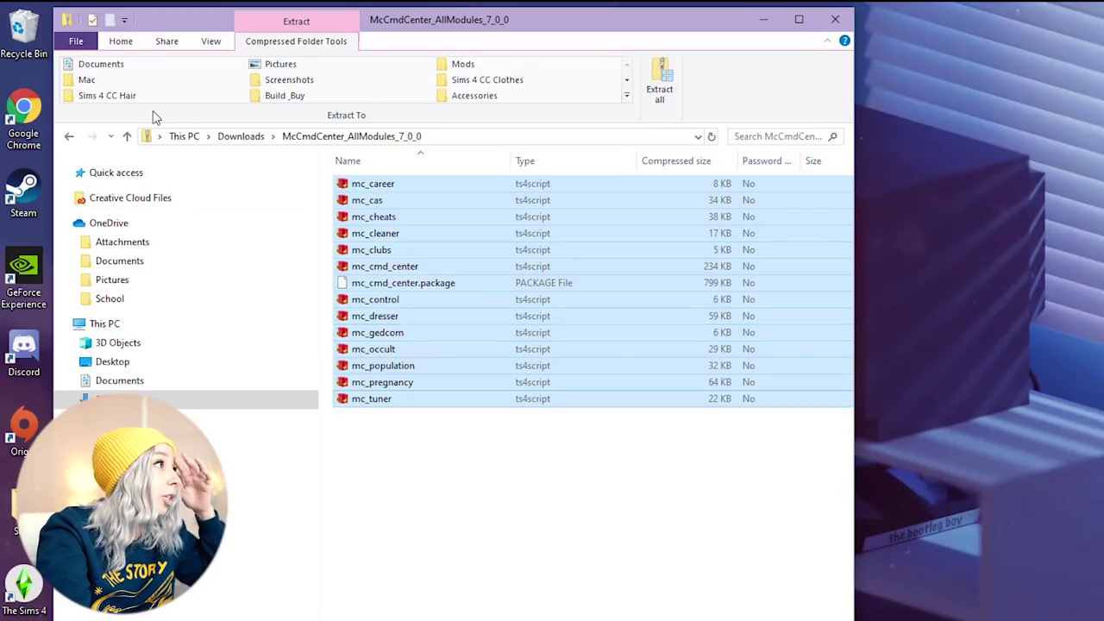
Step: Open a second Explorer window at Documents > Electronic Arts > The Sims 4 and place it beside the archive window
click(75, 40)
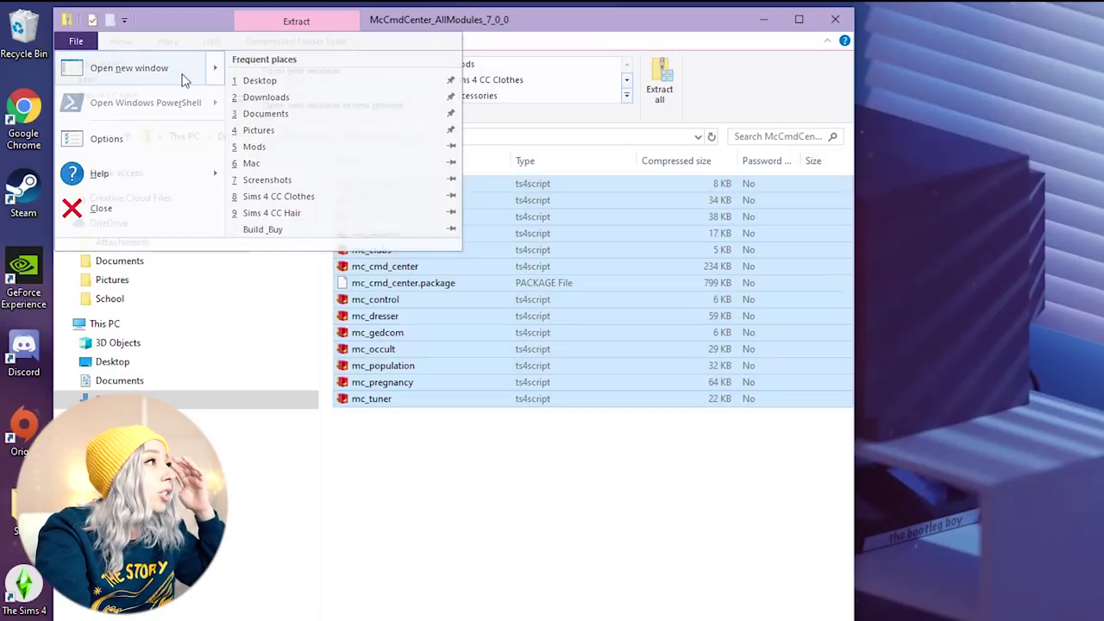
click(129, 66)
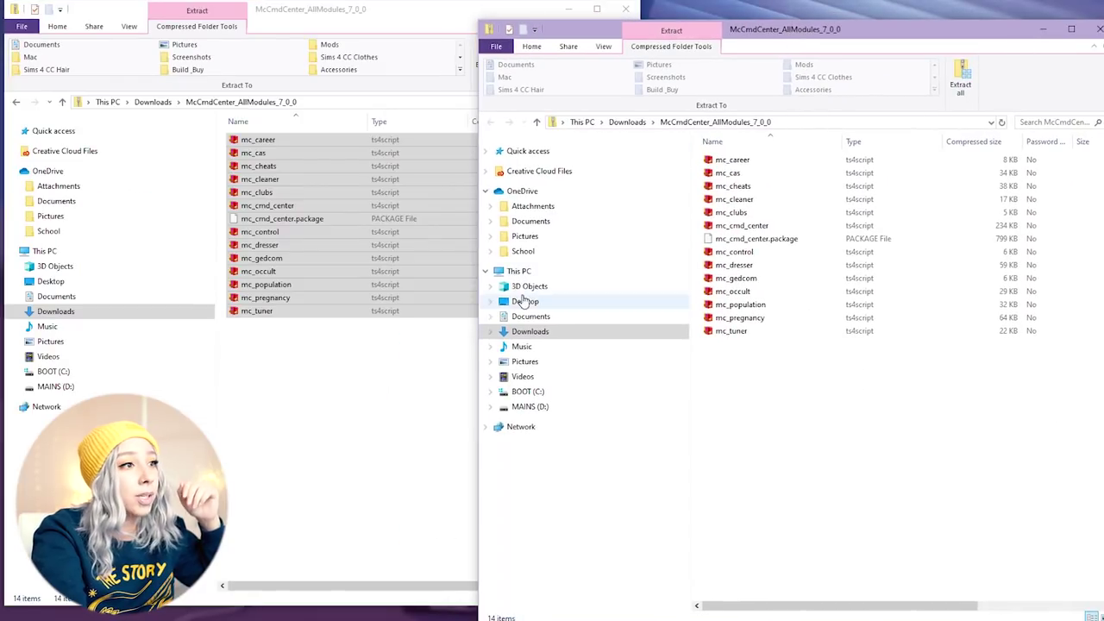
click(541, 319)
click(767, 191)
double_click(768, 195)
click(738, 165)
double_click(738, 165)
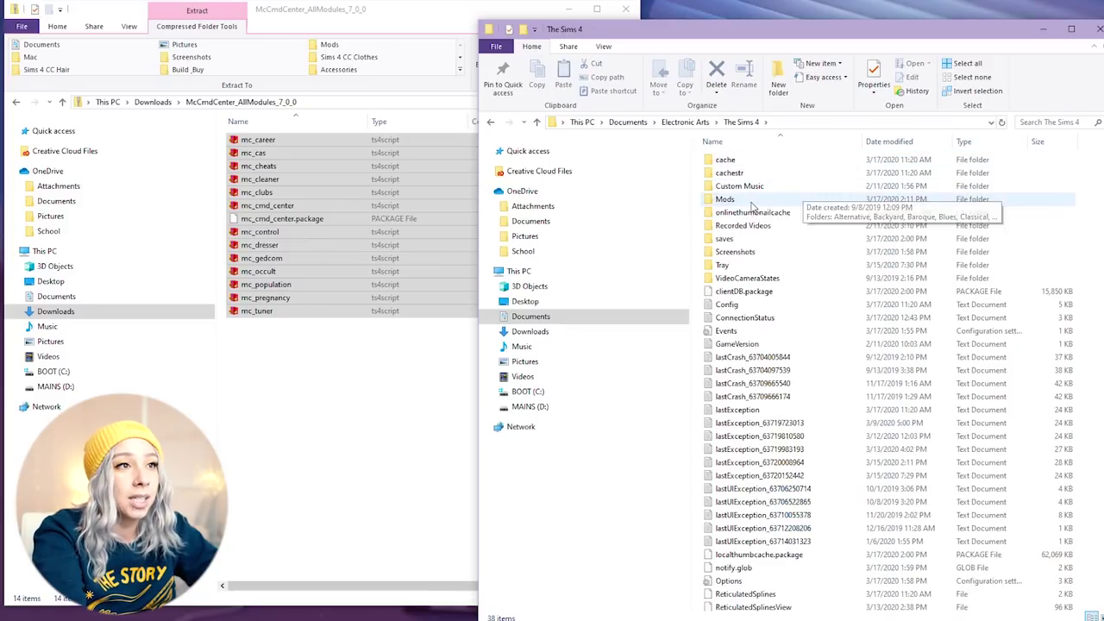
drag(845, 35, 899, 22)
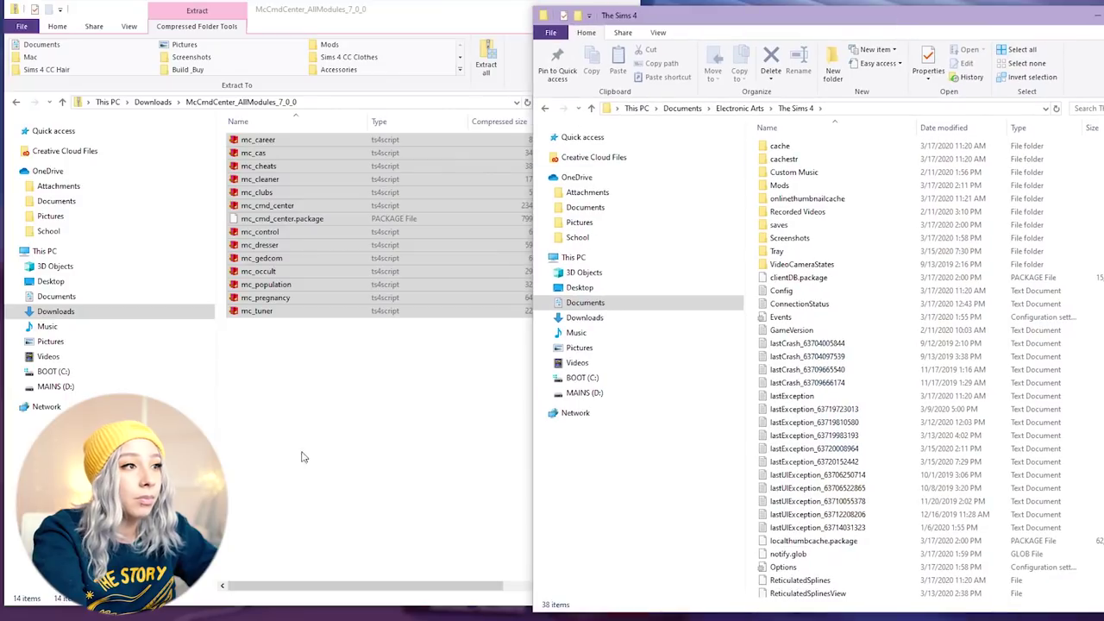
drag(531, 516, 647, 509)
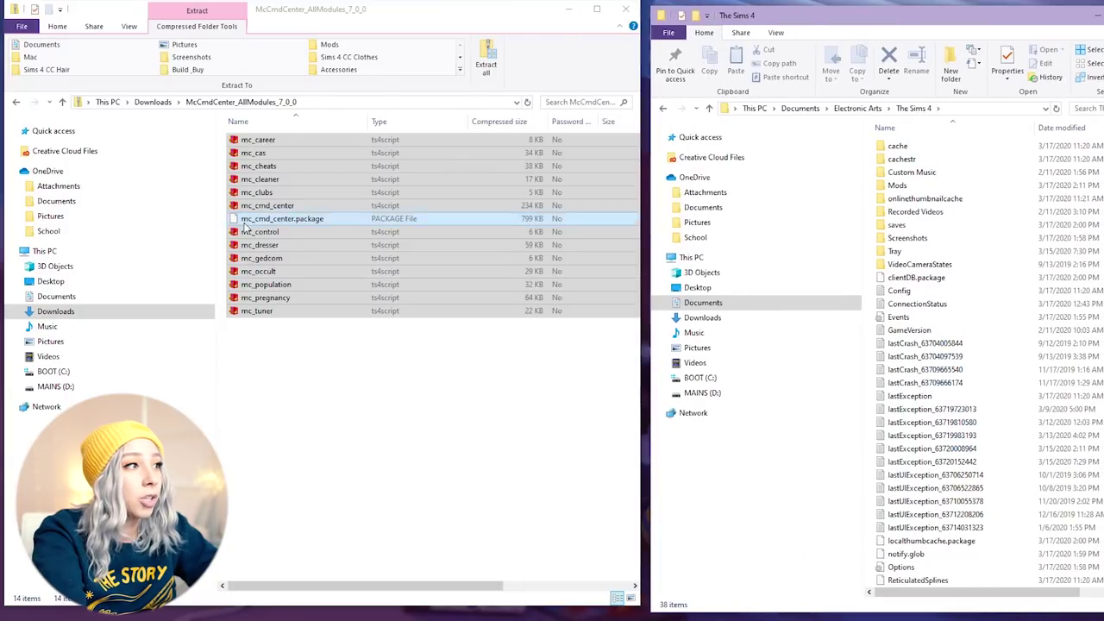
click(315, 246)
click(279, 141)
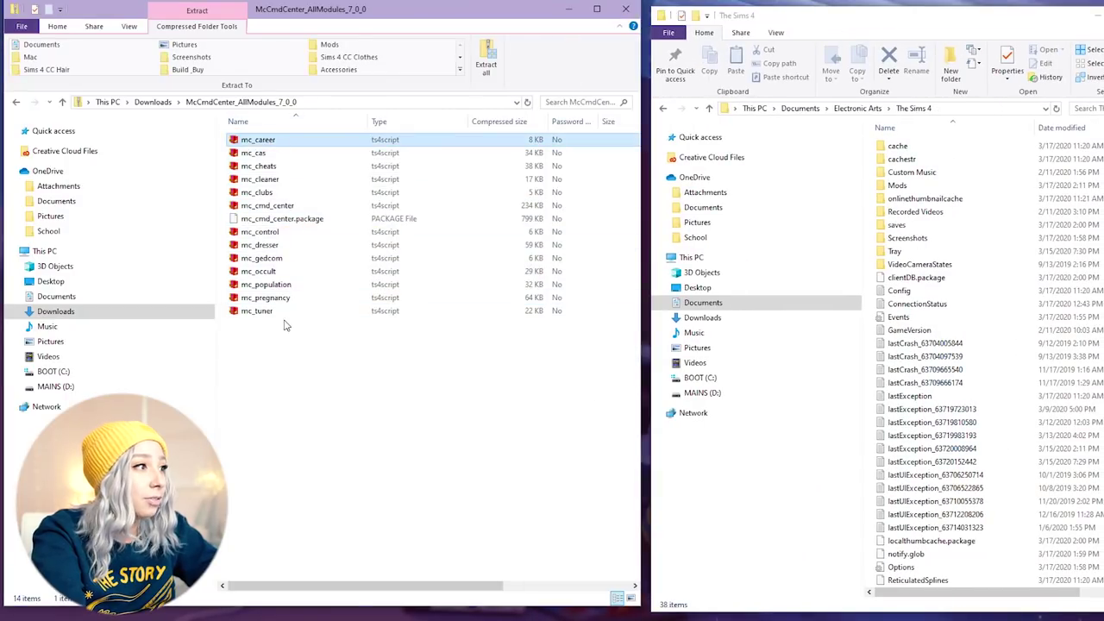
shift+click(285, 313)
drag(291, 245, 358, 459)
click(294, 428)
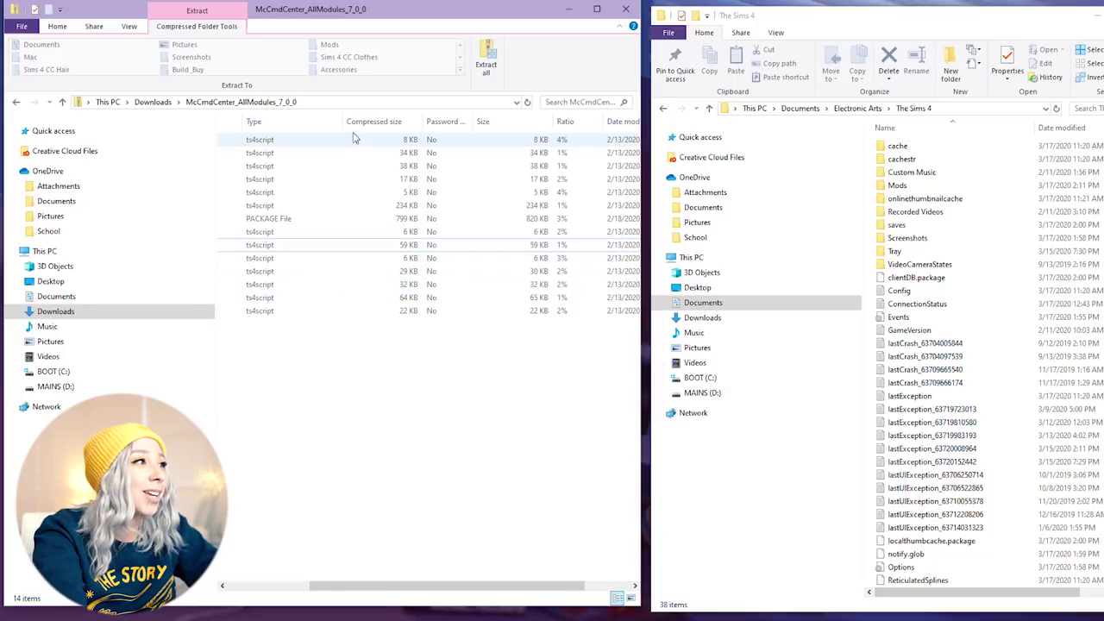
scroll(397, 597, left, 3)
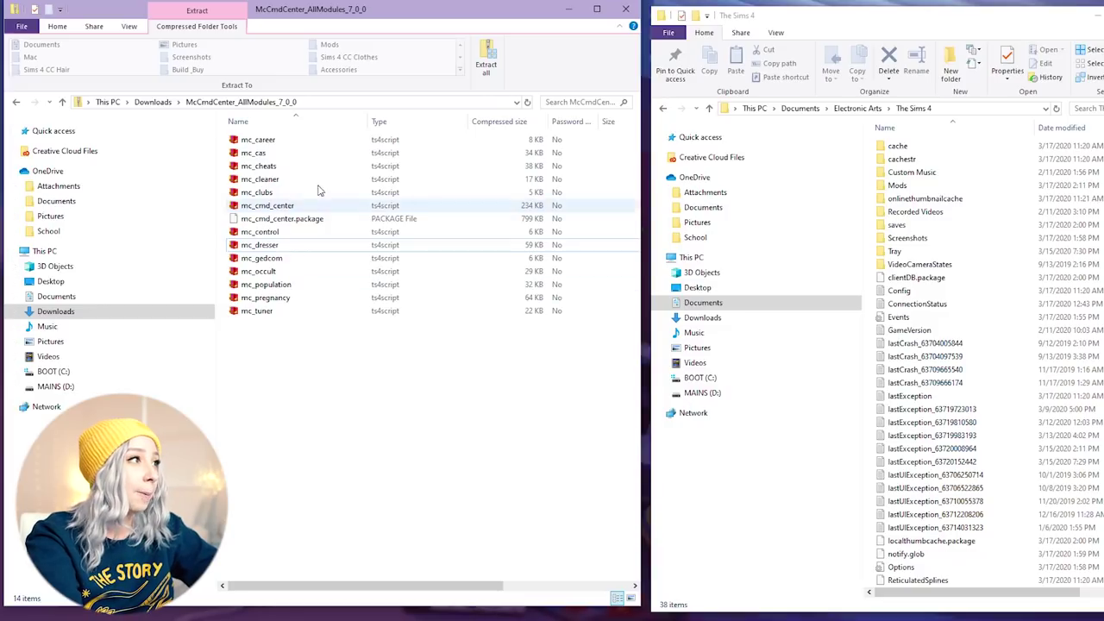
Step: Examine the contents of the MCWoohoo_ScriptAndPackage_7_0_0 archive in Downloads, then return to the Downloads folder
click(18, 103)
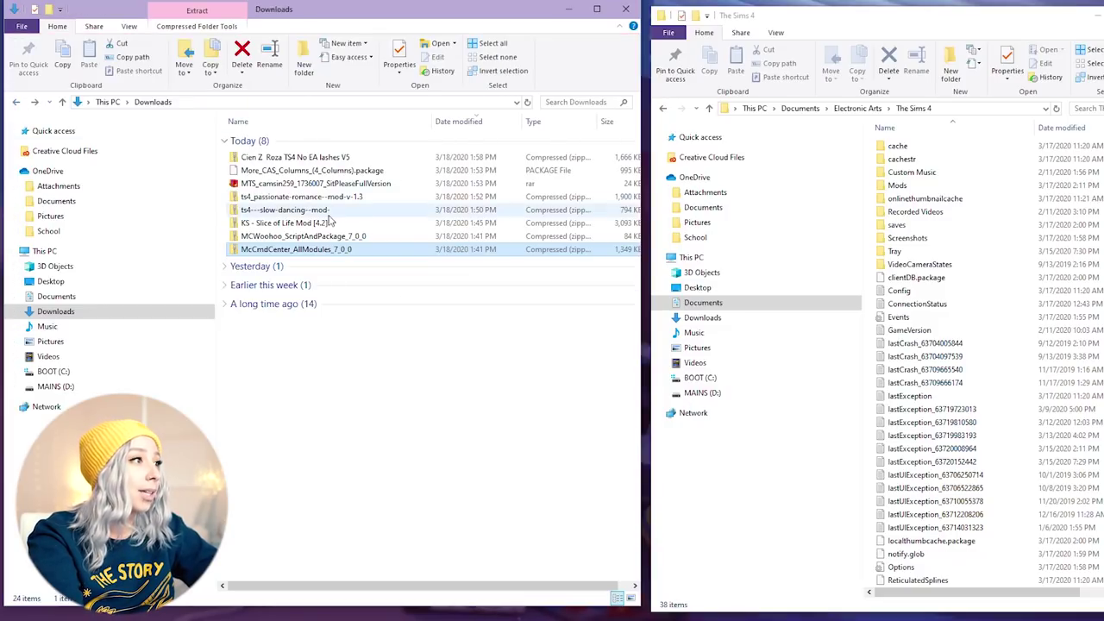
double_click(283, 237)
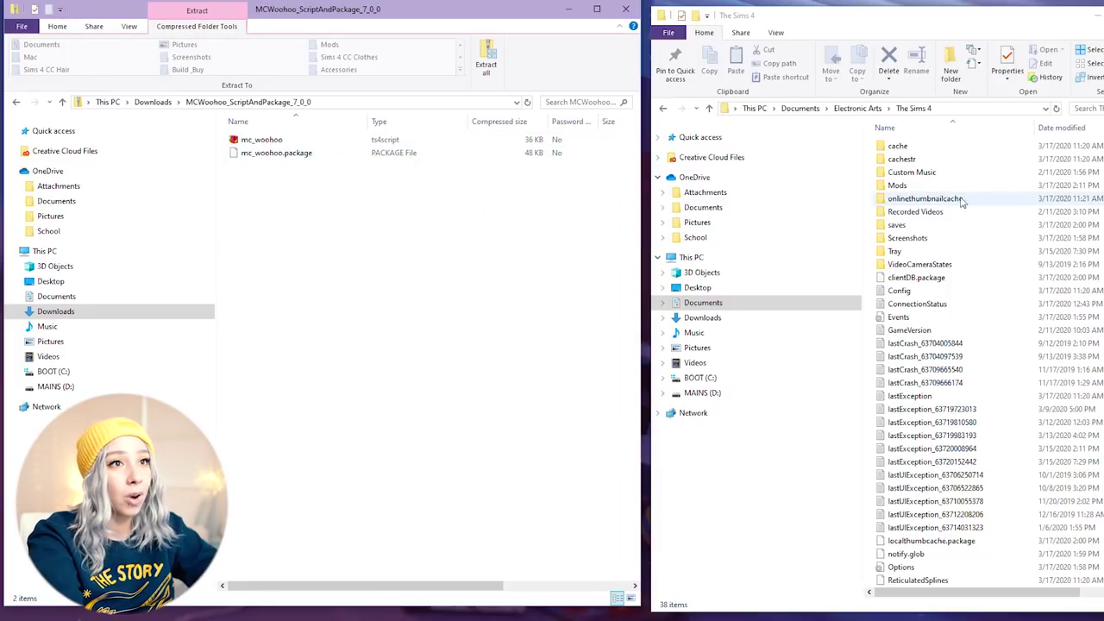
click(15, 102)
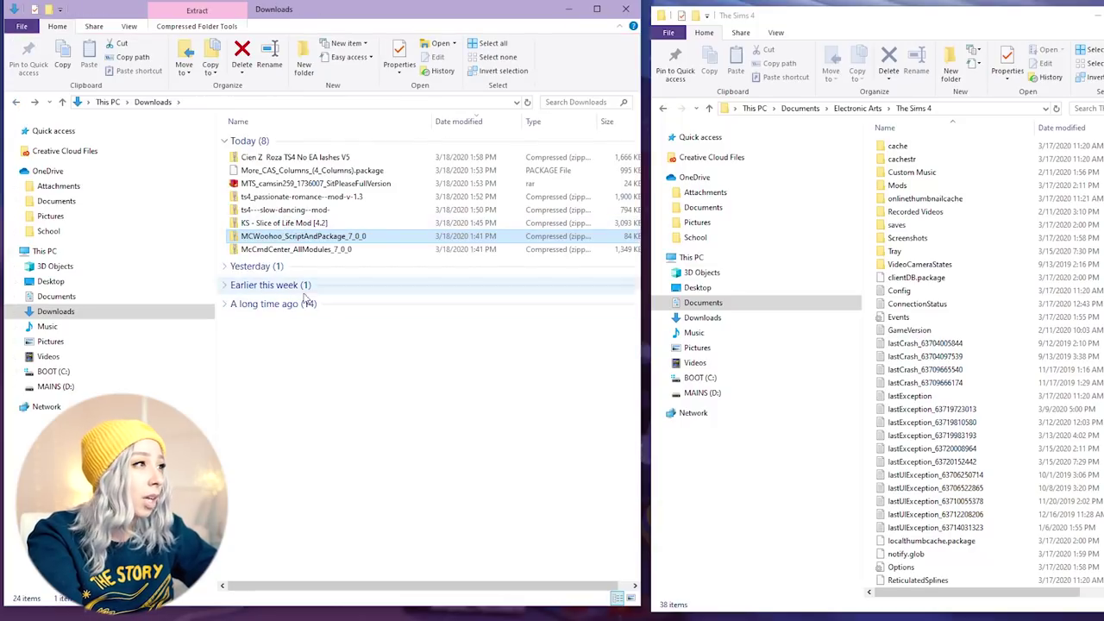
Step: Open the KS - Slice of Life Mod [4.2] archive and permanently delete its SOL Menstrual Cycle folder
double_click(289, 224)
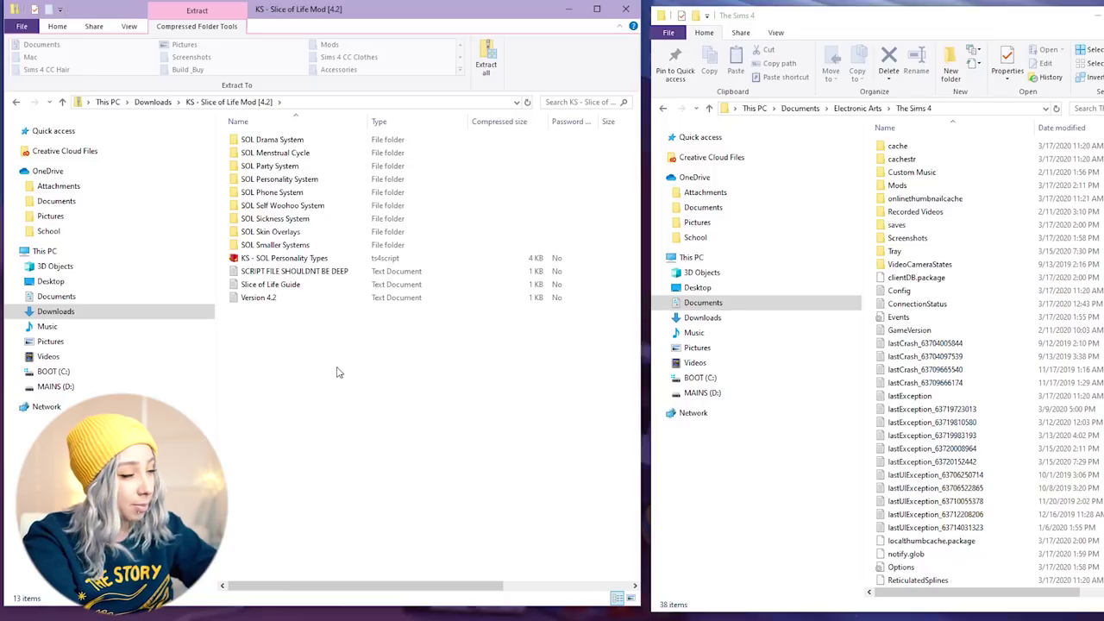
click(313, 155)
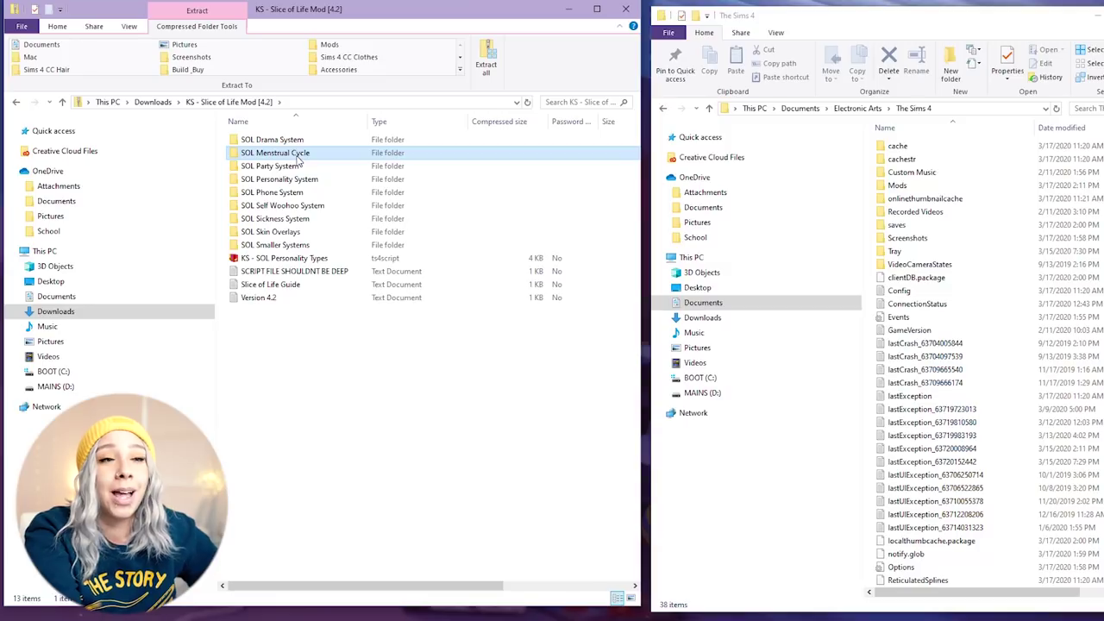
right_click(298, 160)
click(342, 231)
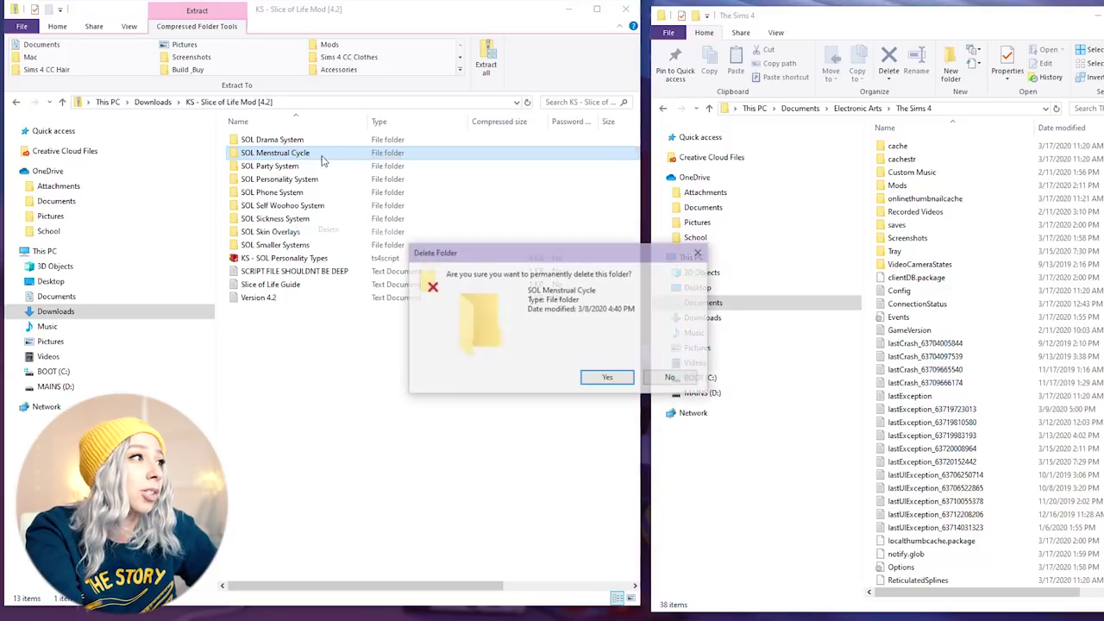
click(620, 379)
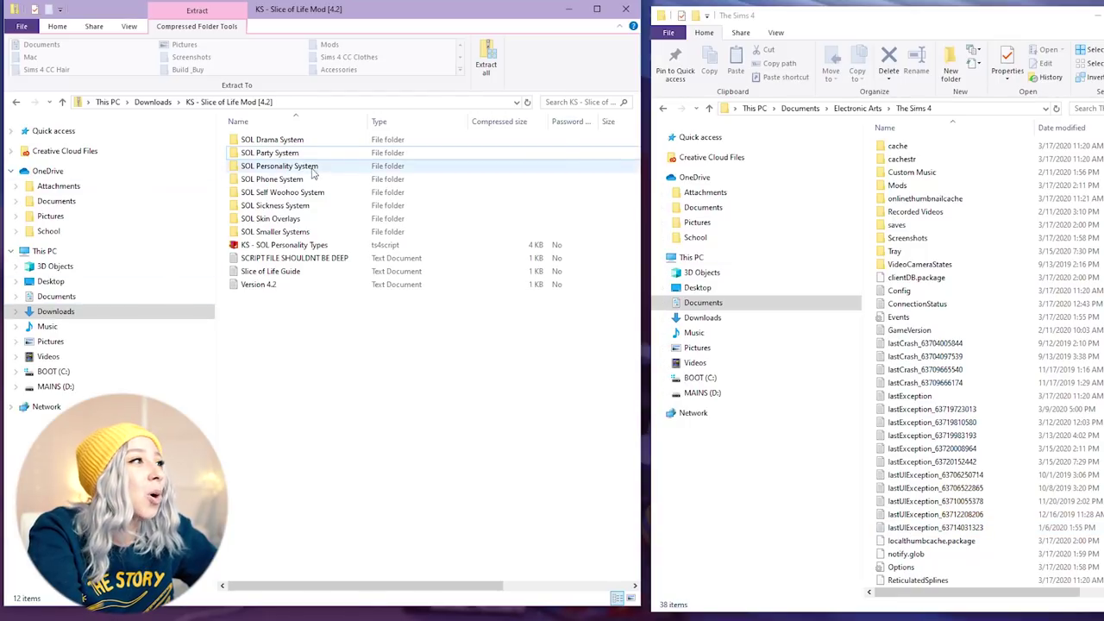
Step: Permanently delete the SOL Self Woohoo System and SOL Sickness System folders from the Slice of Life archive
click(313, 195)
right_click(302, 199)
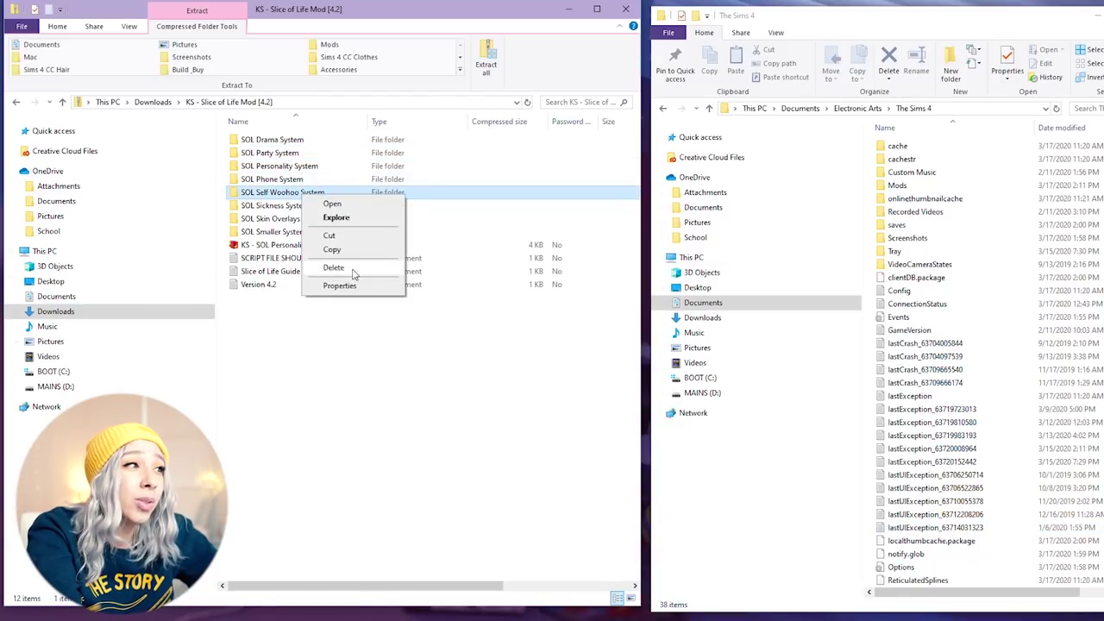
click(352, 271)
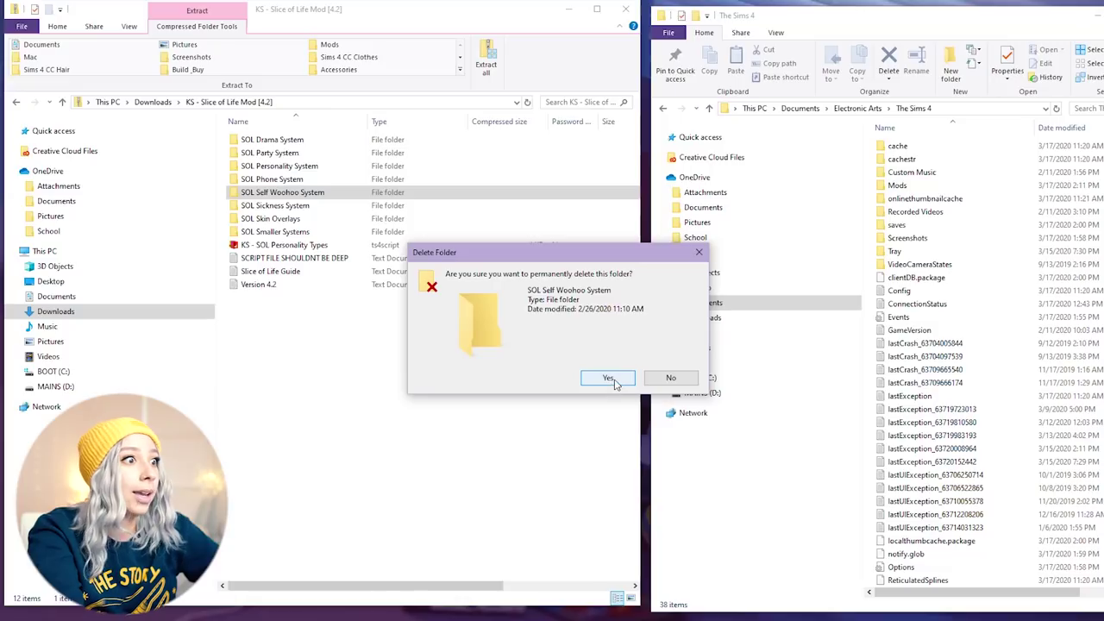
click(614, 380)
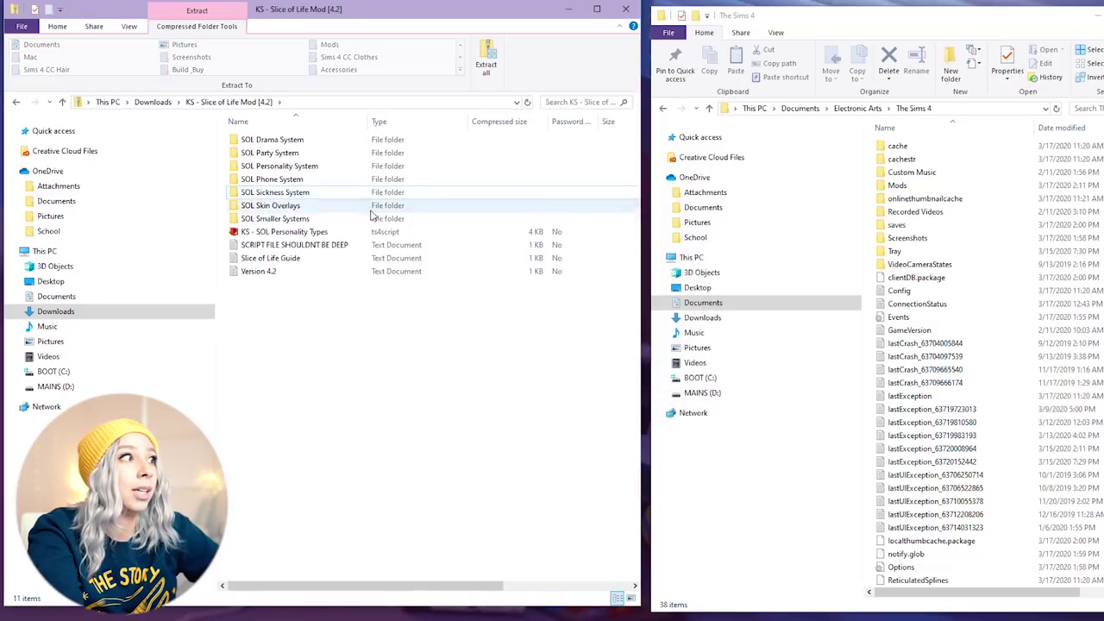
right_click(277, 199)
click(308, 269)
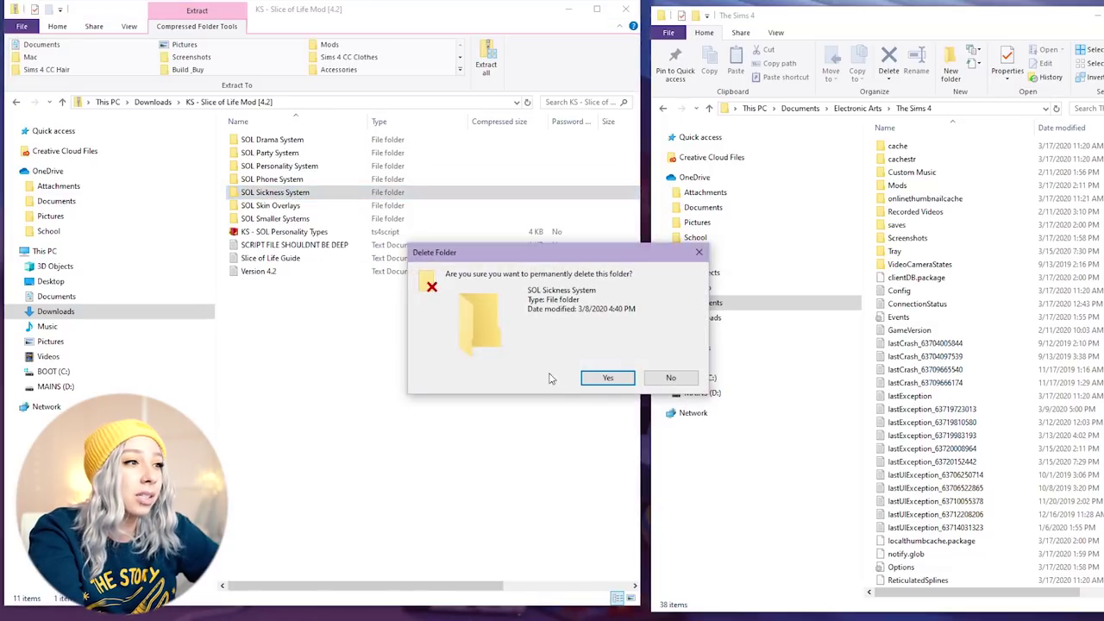
click(608, 379)
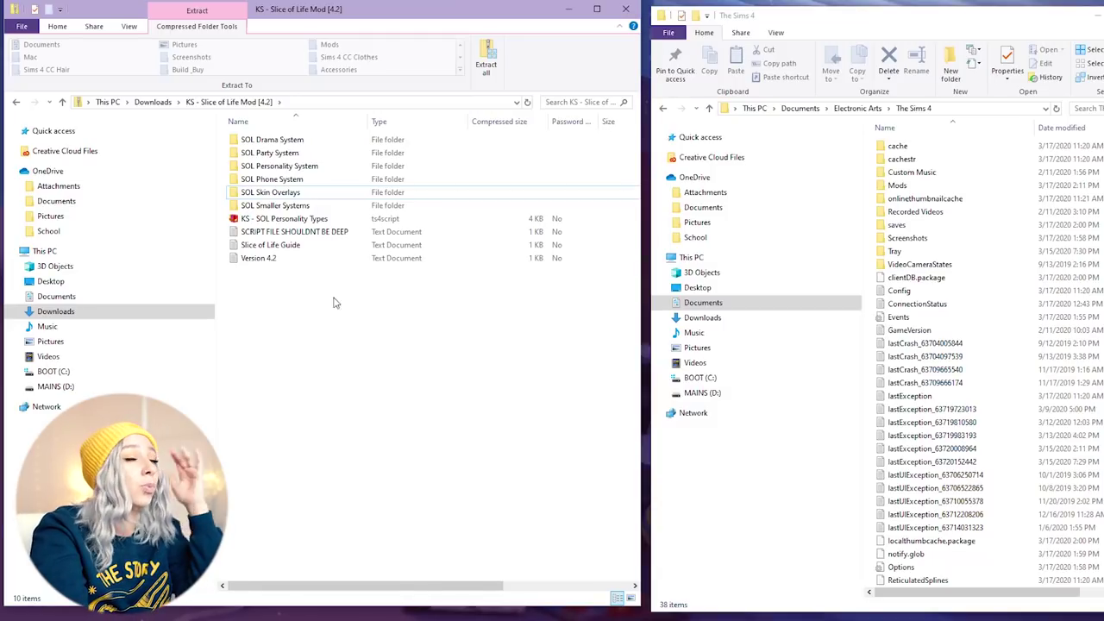
Step: Examine the contents of the SOL Skin Overlays, SOL Drama System and SOL Party System folders
double_click(301, 195)
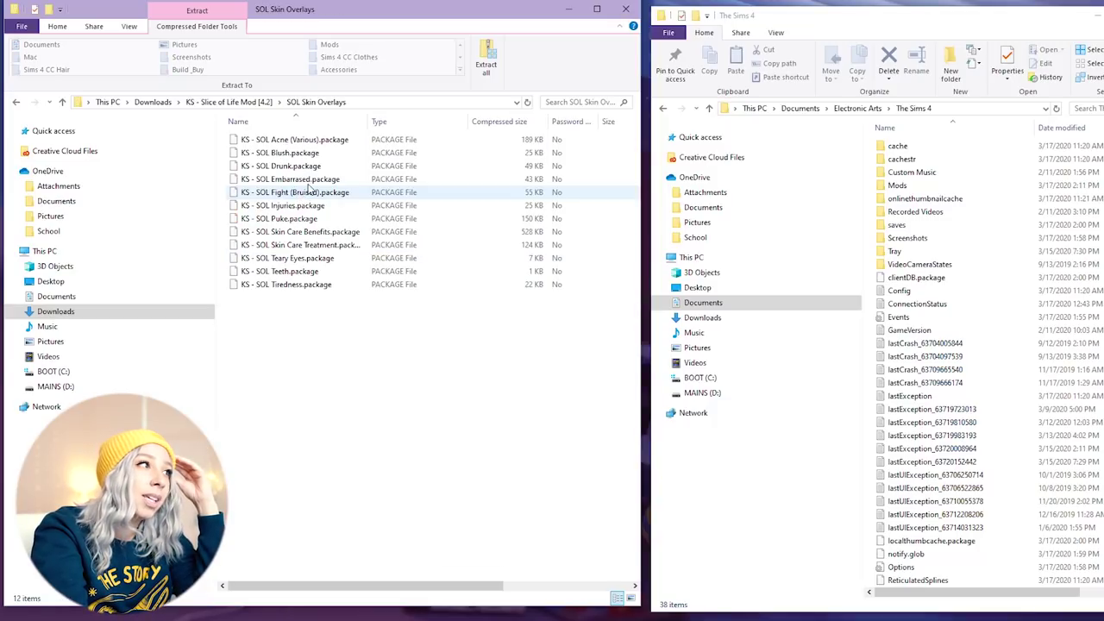
click(15, 102)
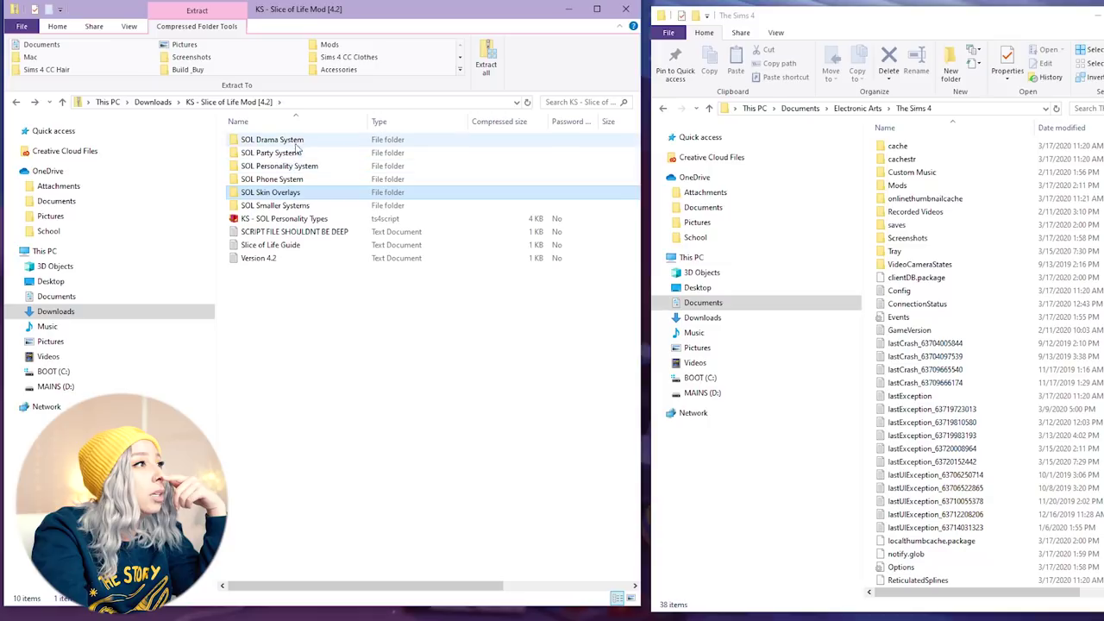
double_click(296, 140)
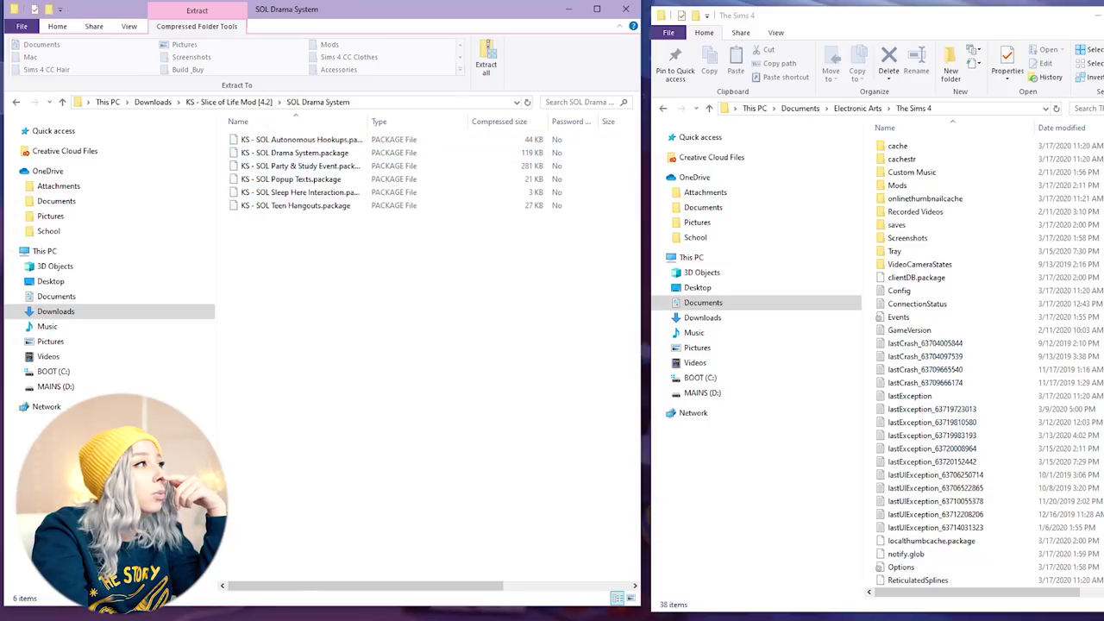
click(17, 102)
double_click(293, 153)
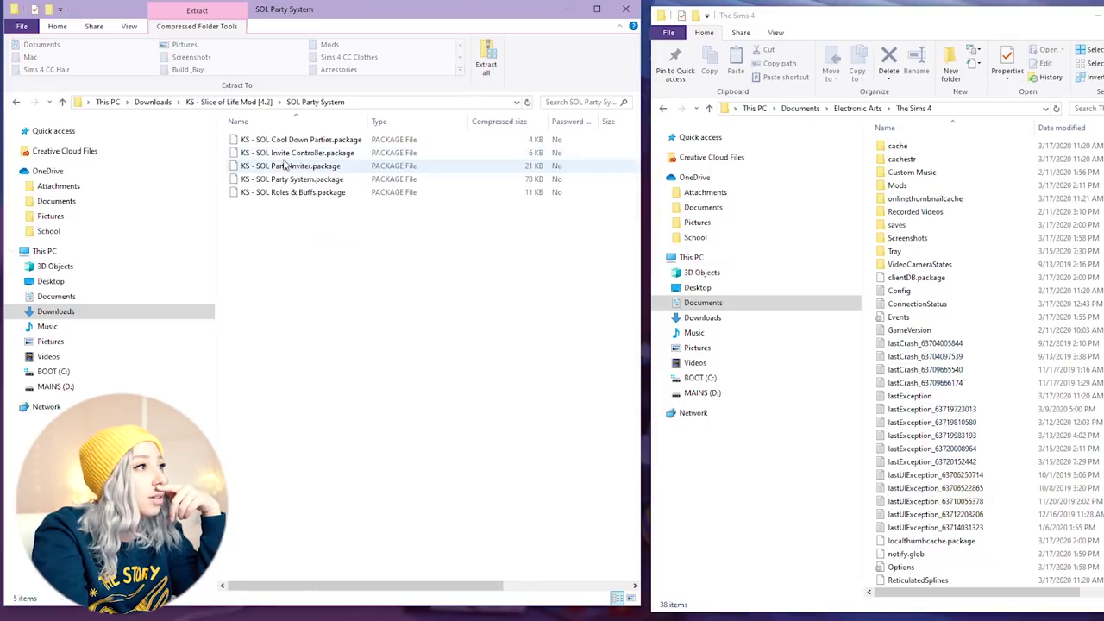
click(16, 102)
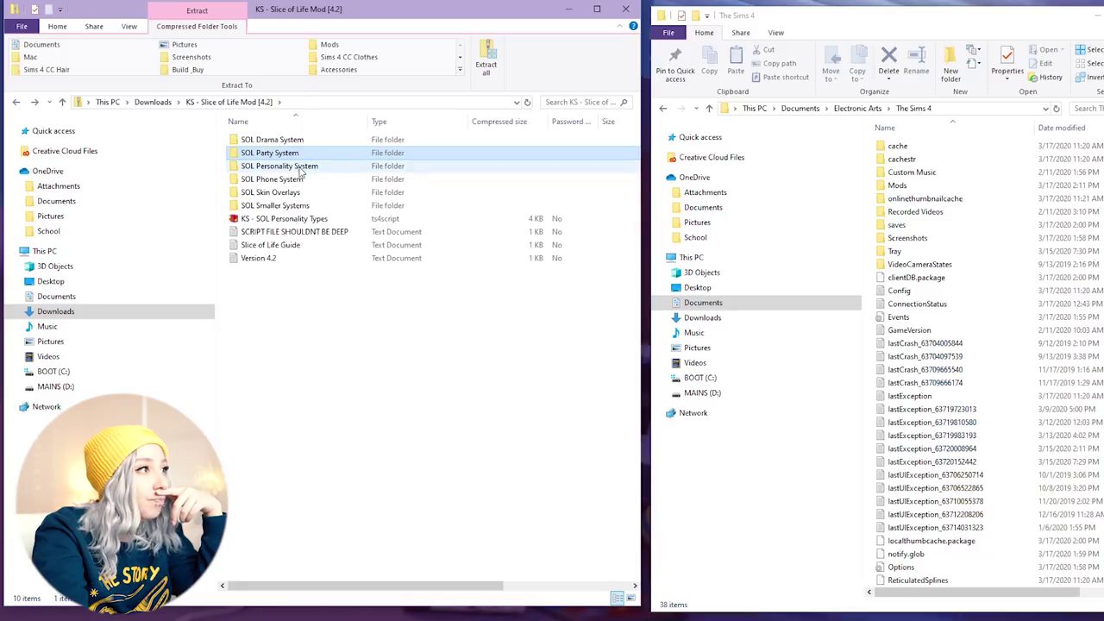
click(307, 202)
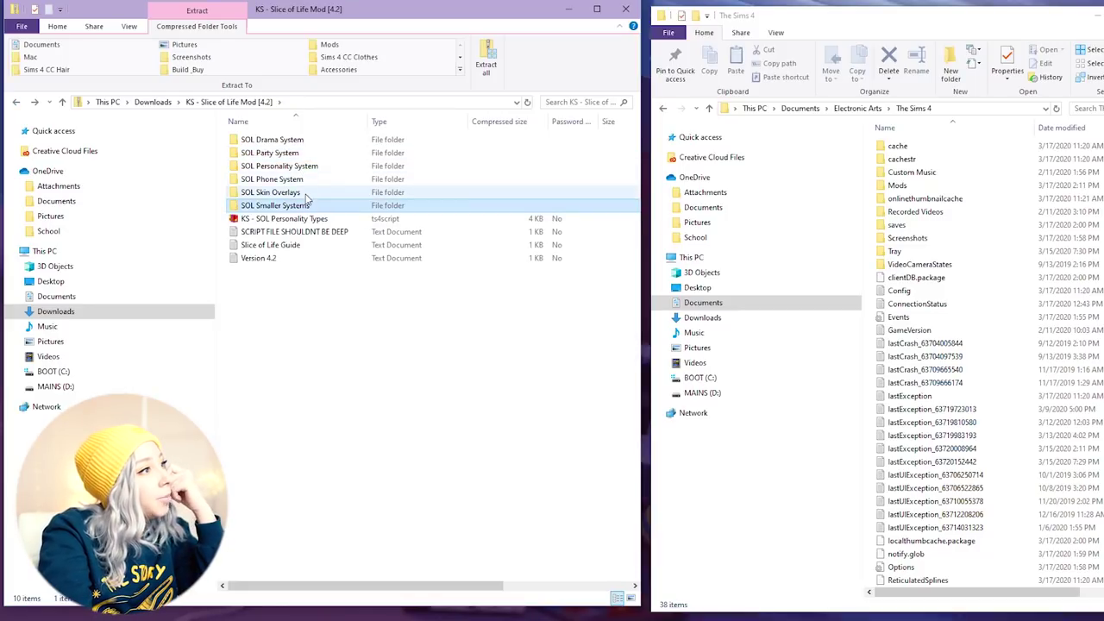
Step: Permanently delete KS - SOL Acne (Various).package from the SOL Skin Overlays folder, then return to the Slice of Life archive's root
double_click(305, 192)
click(316, 142)
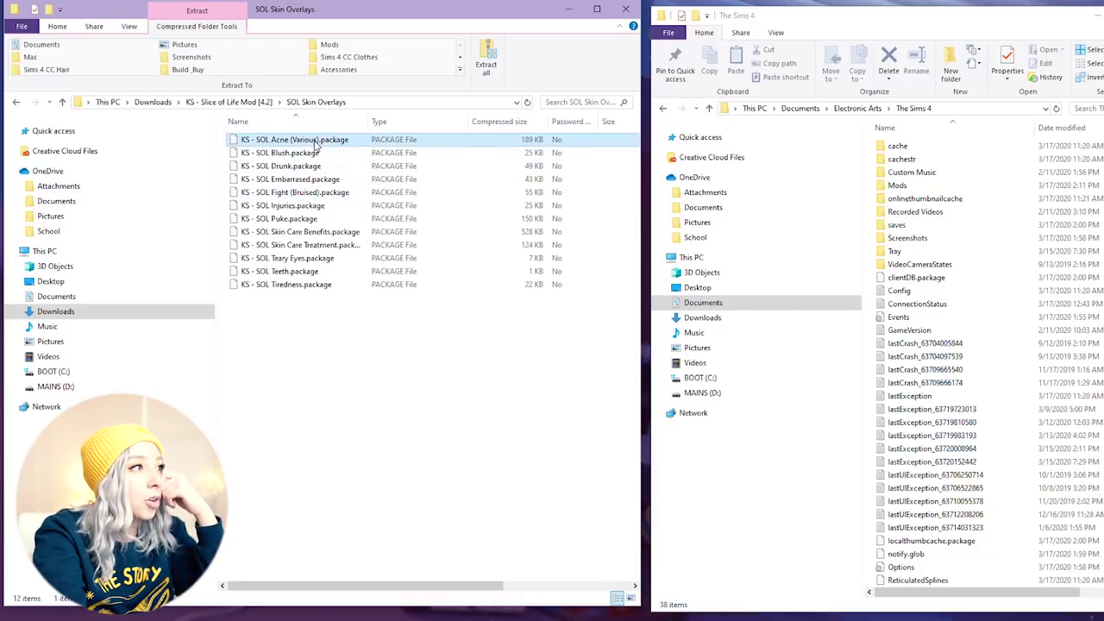
right_click(316, 145)
click(346, 201)
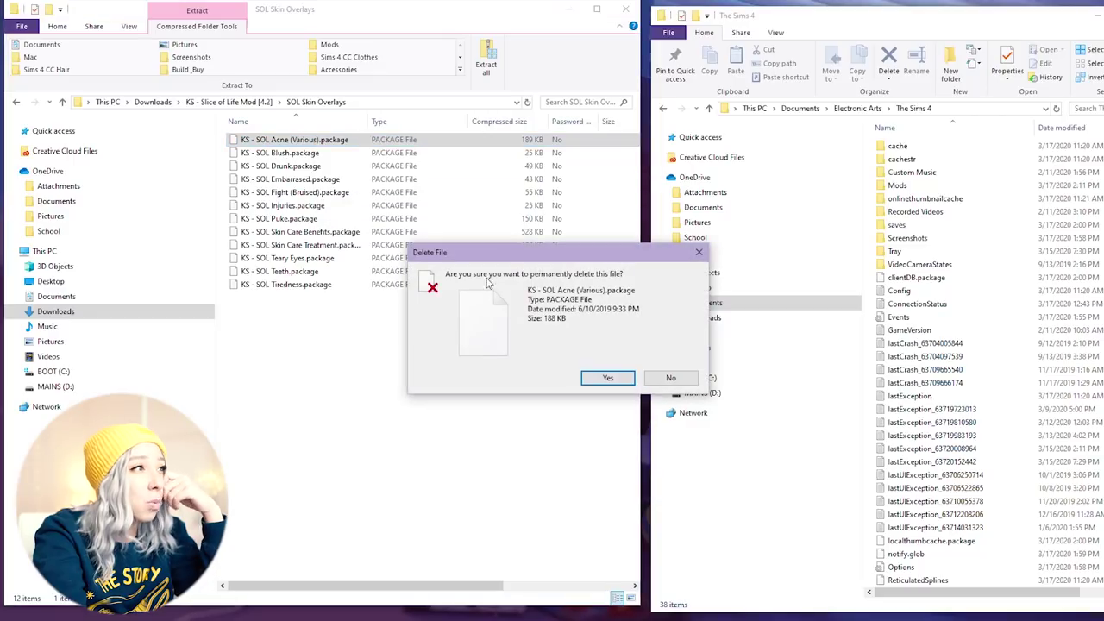
click(605, 378)
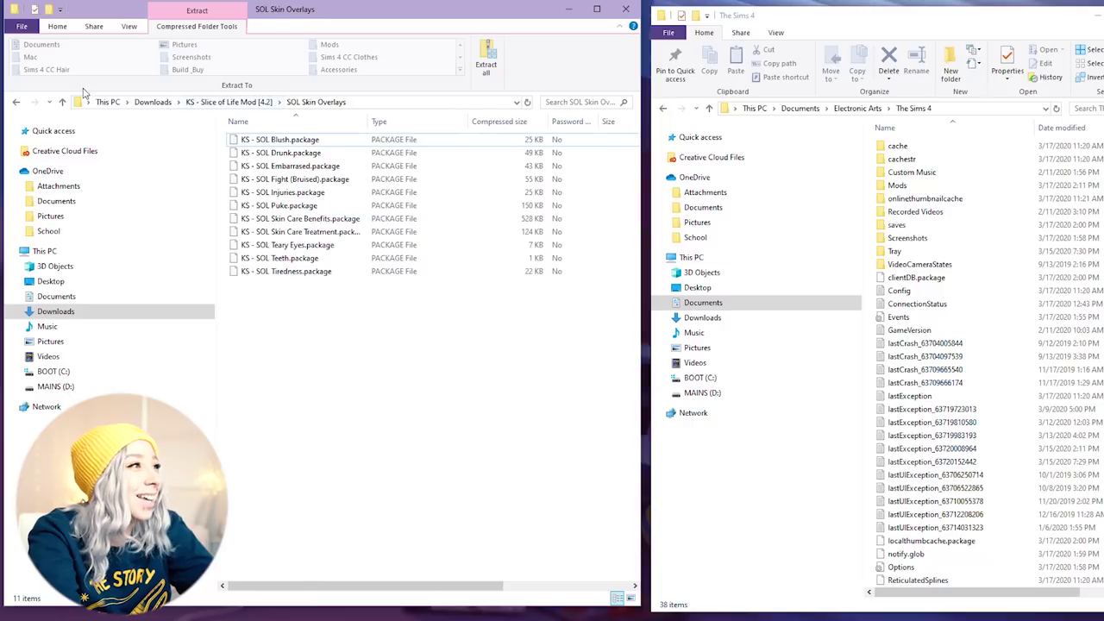
click(16, 102)
click(15, 102)
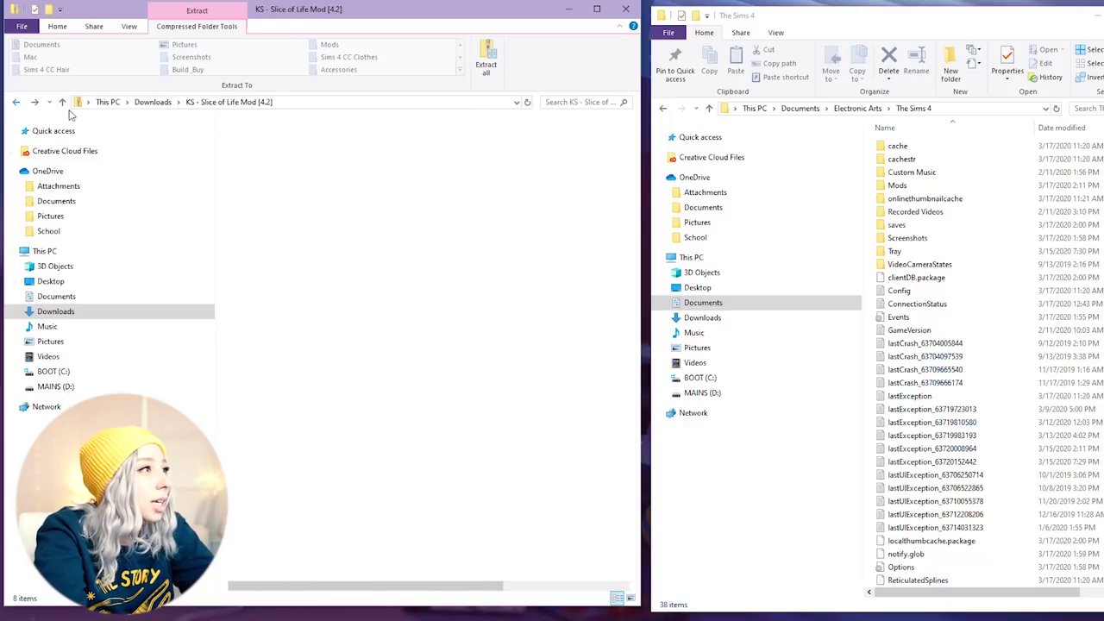
Step: Check the SOL Personality System folder, select all SOL folders plus the KS - SOL Personality Types script, and return to Downloads
double_click(278, 164)
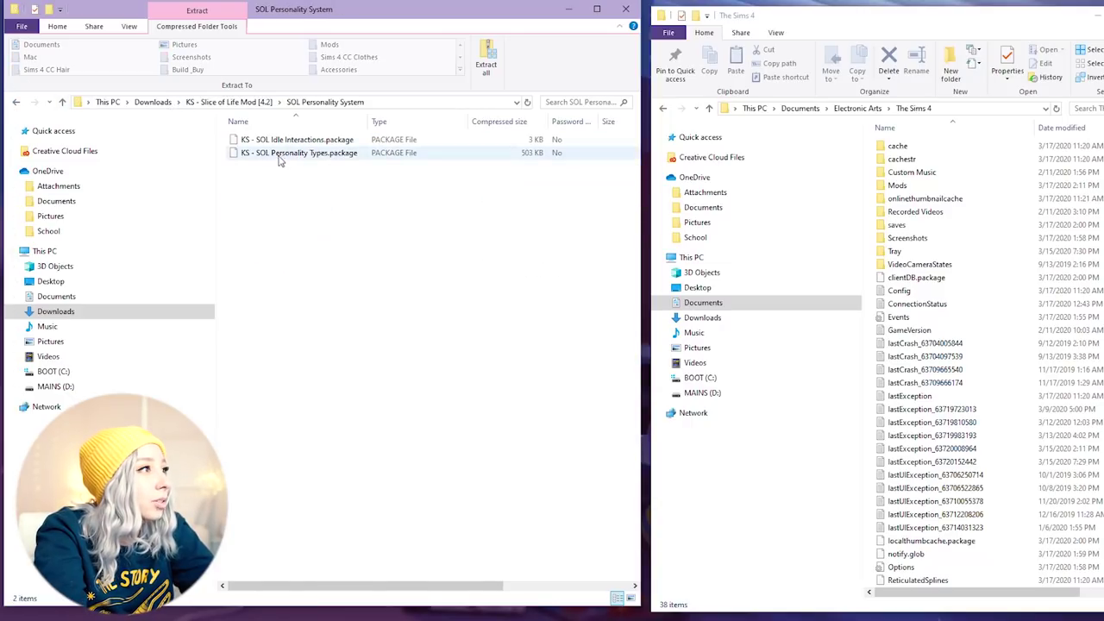
key(alt+Left)
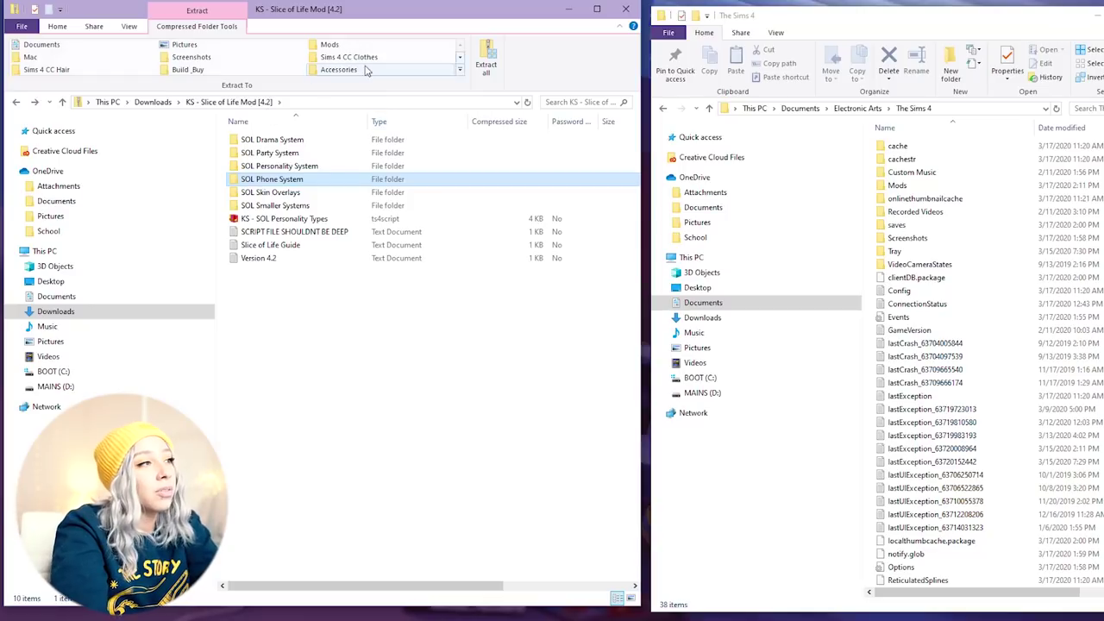
click(336, 144)
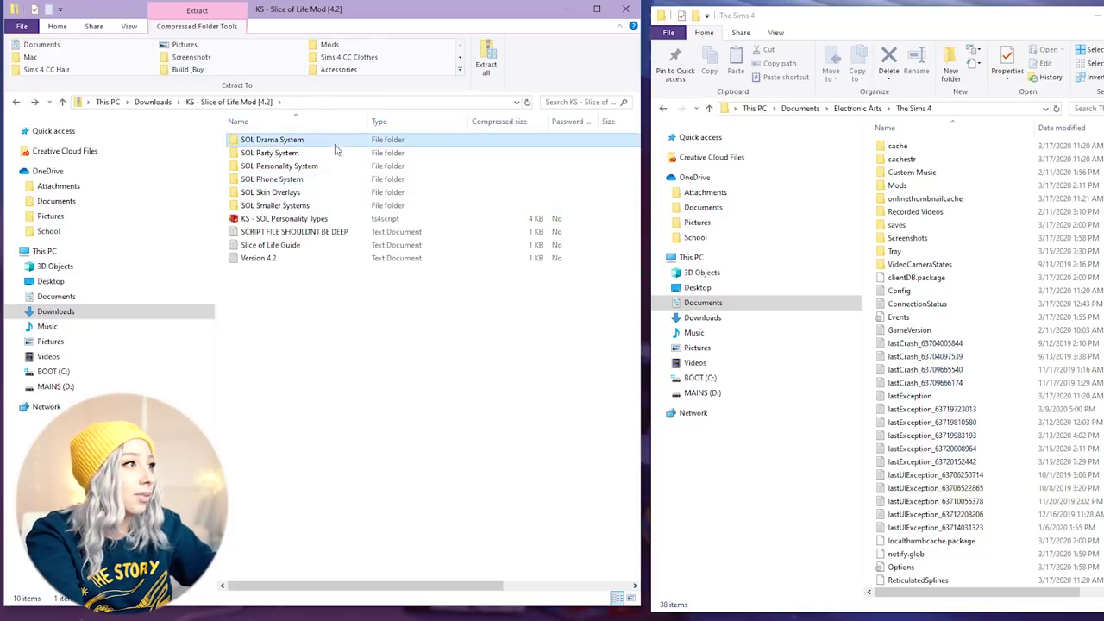
shift+click(295, 223)
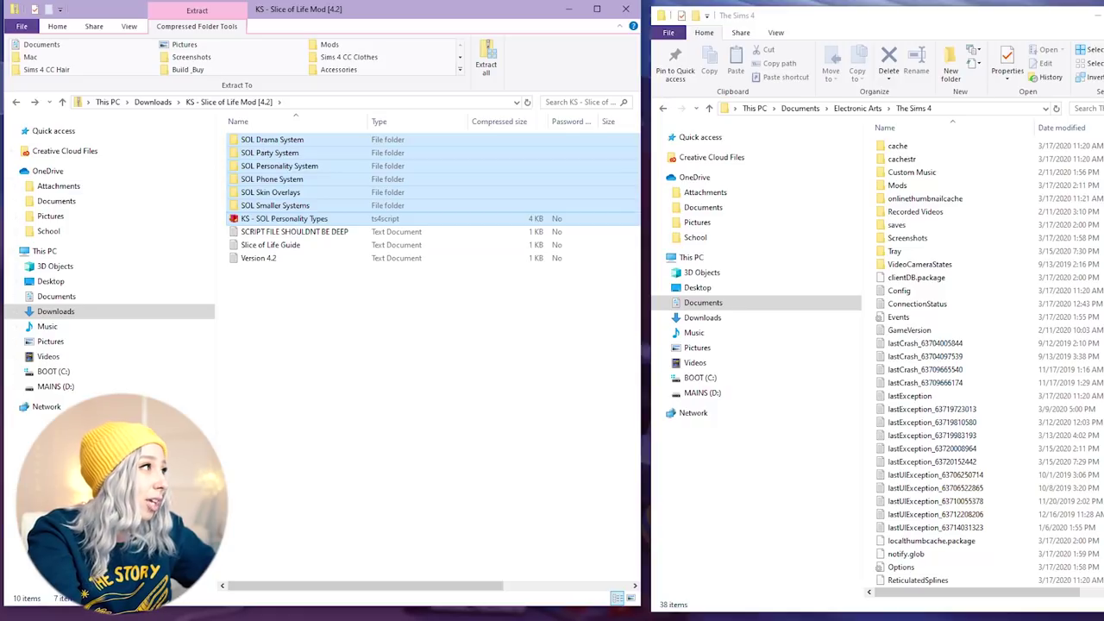
click(15, 101)
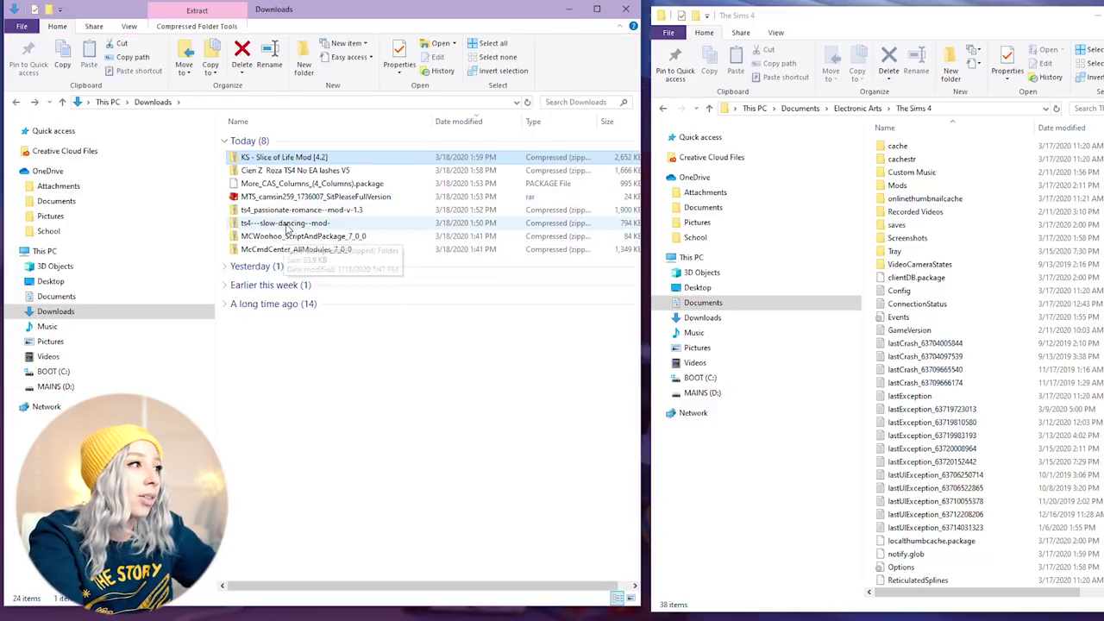
Step: Copy the TS4 - Slow Dancing - MOD- folder from the ts4---slow-dancing--mod- archive into the Mods folder, then return to Downloads
double_click(287, 226)
click(287, 140)
drag(287, 145, 917, 188)
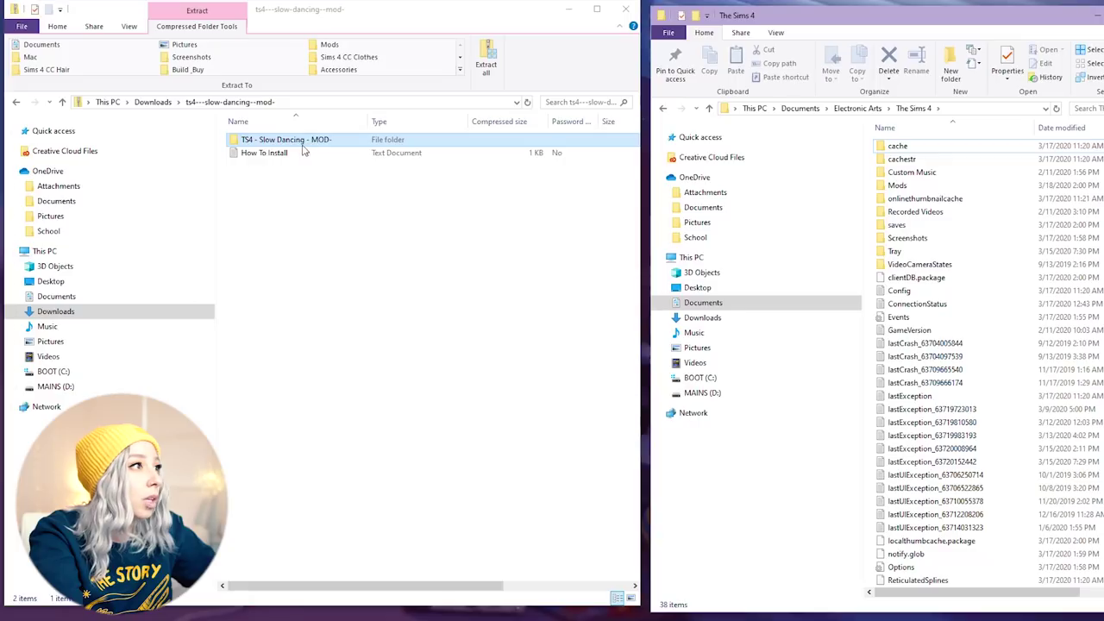
click(16, 102)
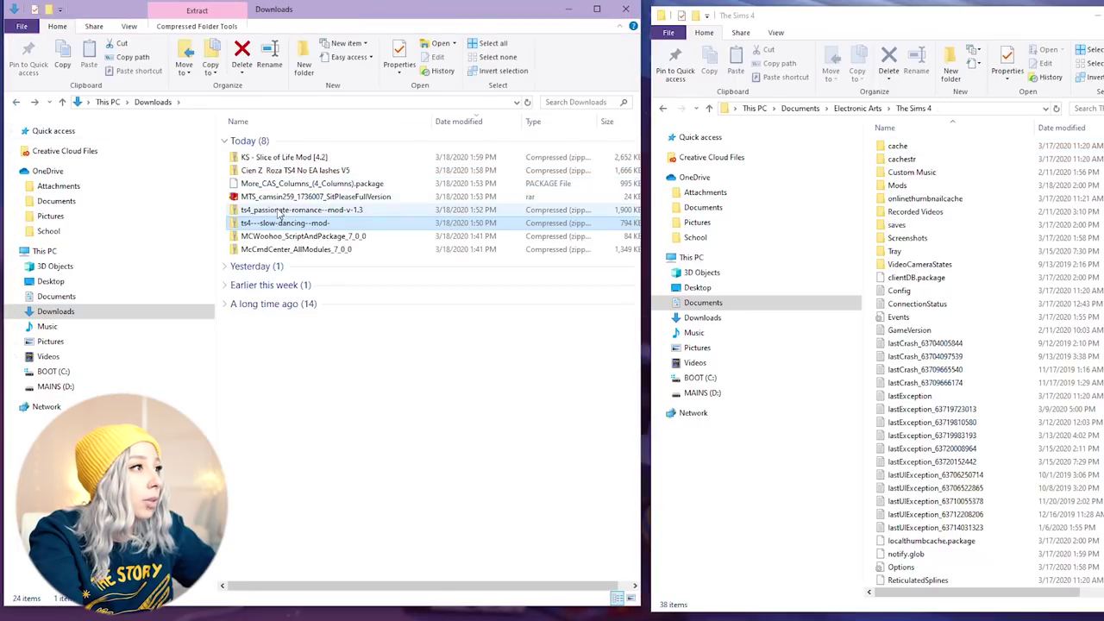
Step: Delete the passionate romance, slow dancing, MCWoohoo and McCmdCenter archives from Downloads
click(285, 211)
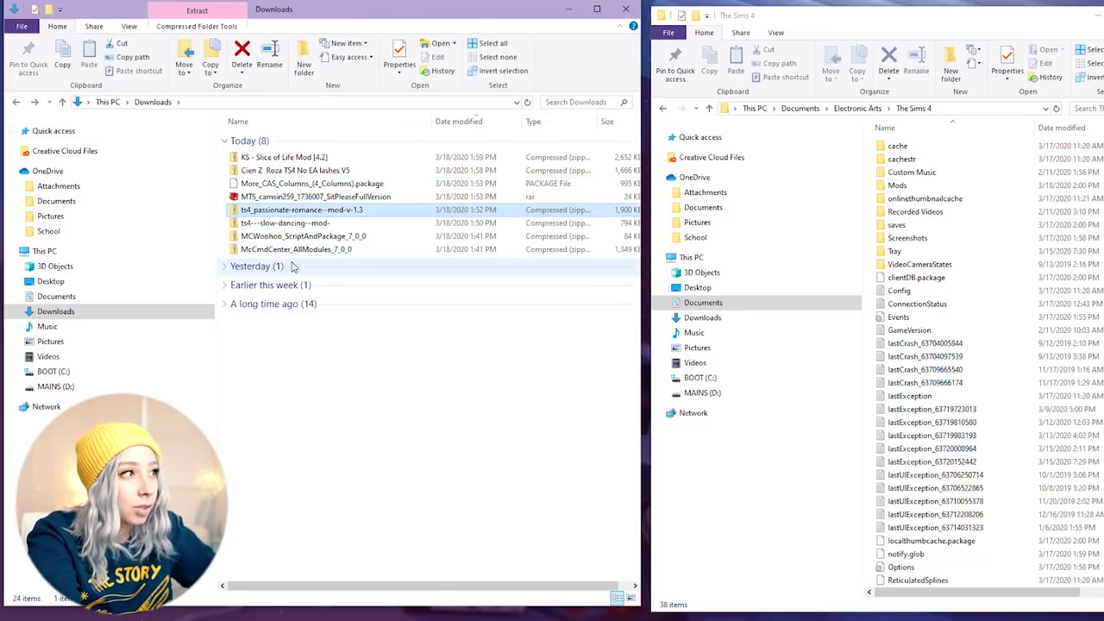
shift+click(295, 250)
right_click(276, 219)
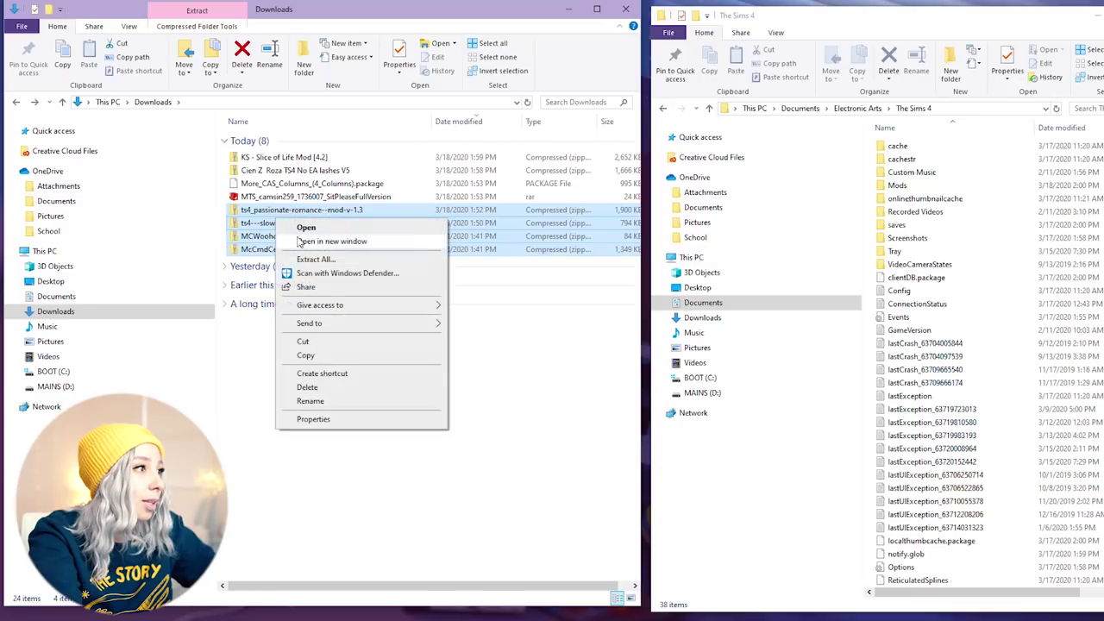
click(310, 382)
Step: Open the MTS_camsin259_1736007_SitPleaseFullVersion rar in BreeZip and extract SitPleaseFullVersion.package to the suggested Downloads subfolder
click(307, 199)
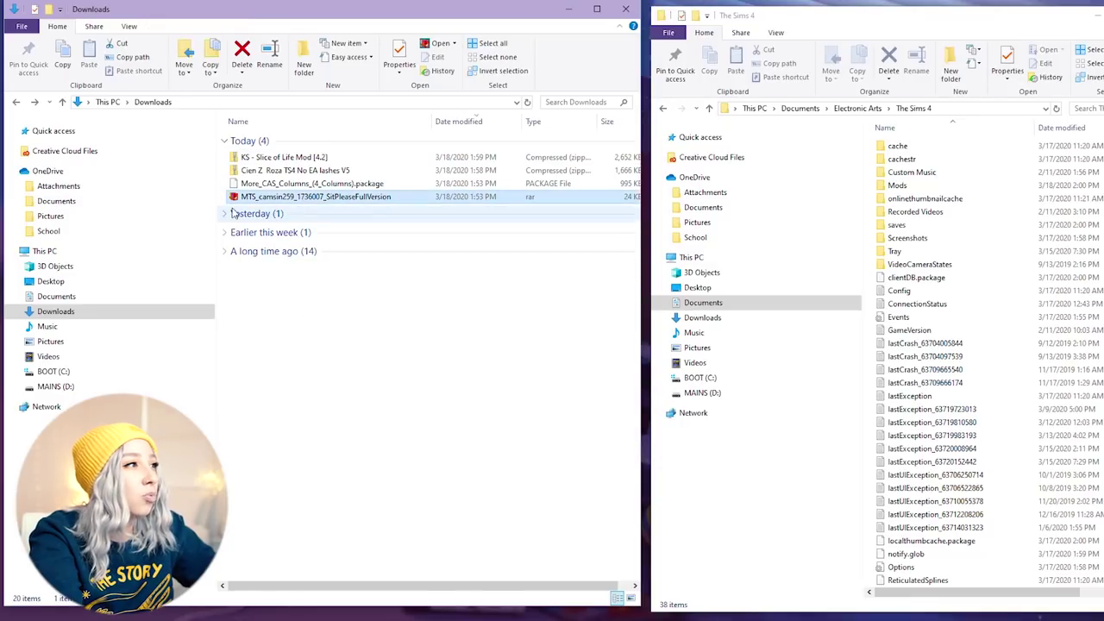
double_click(336, 198)
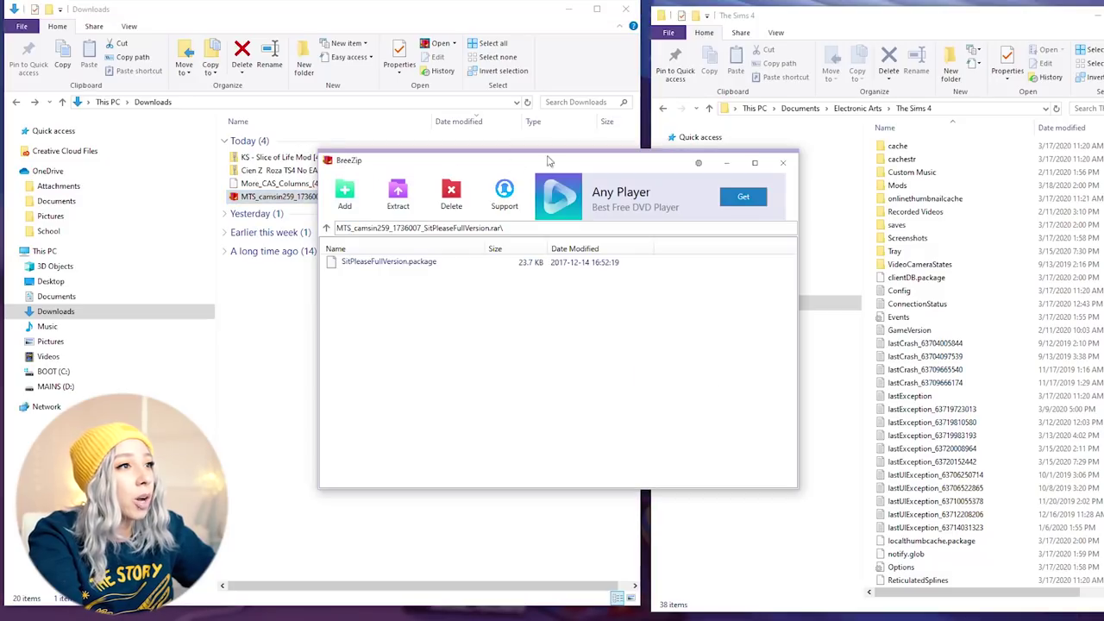
drag(629, 163, 552, 252)
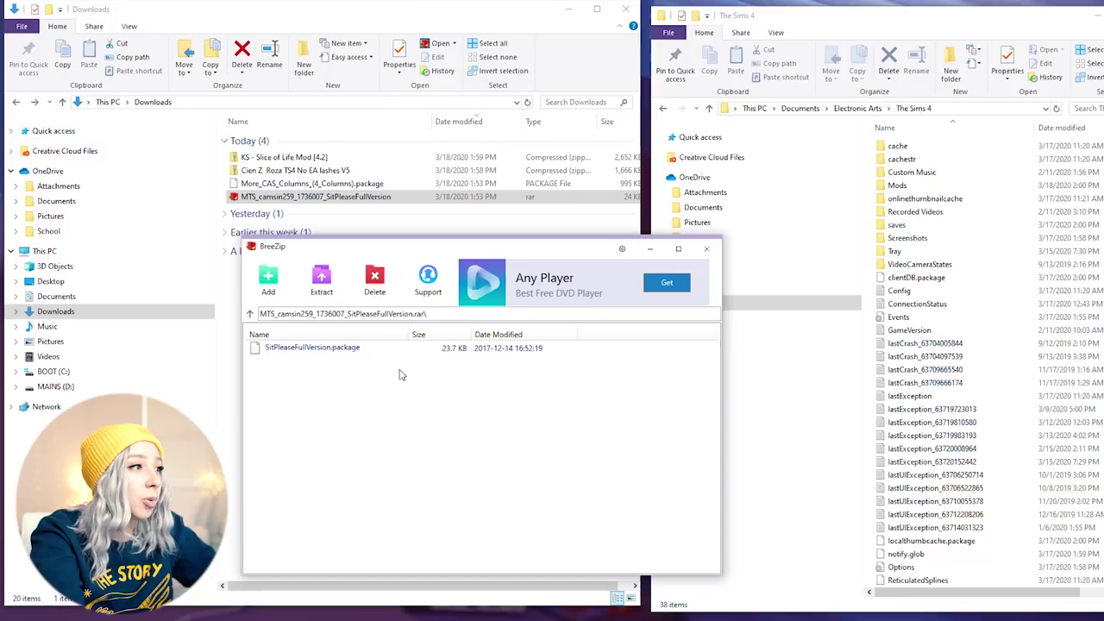
drag(505, 253, 544, 188)
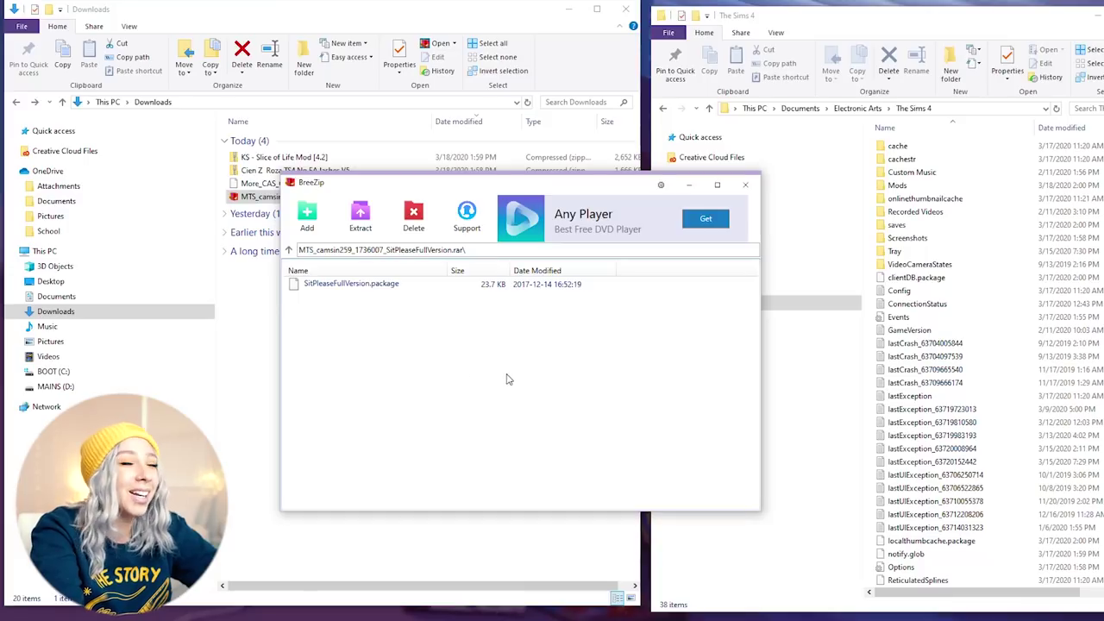
click(367, 286)
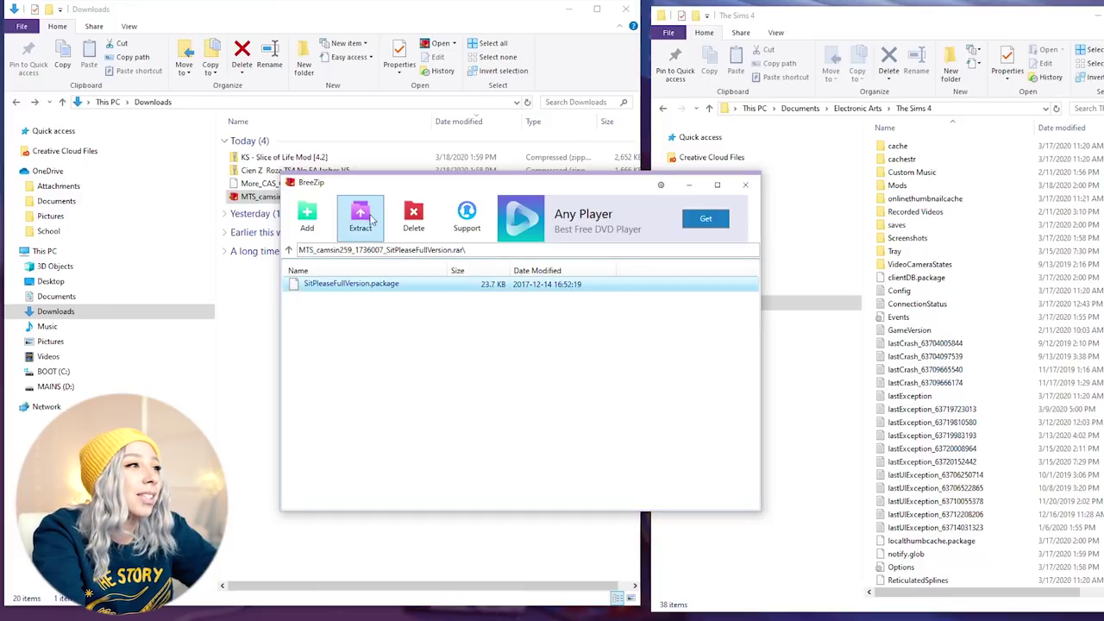
click(371, 219)
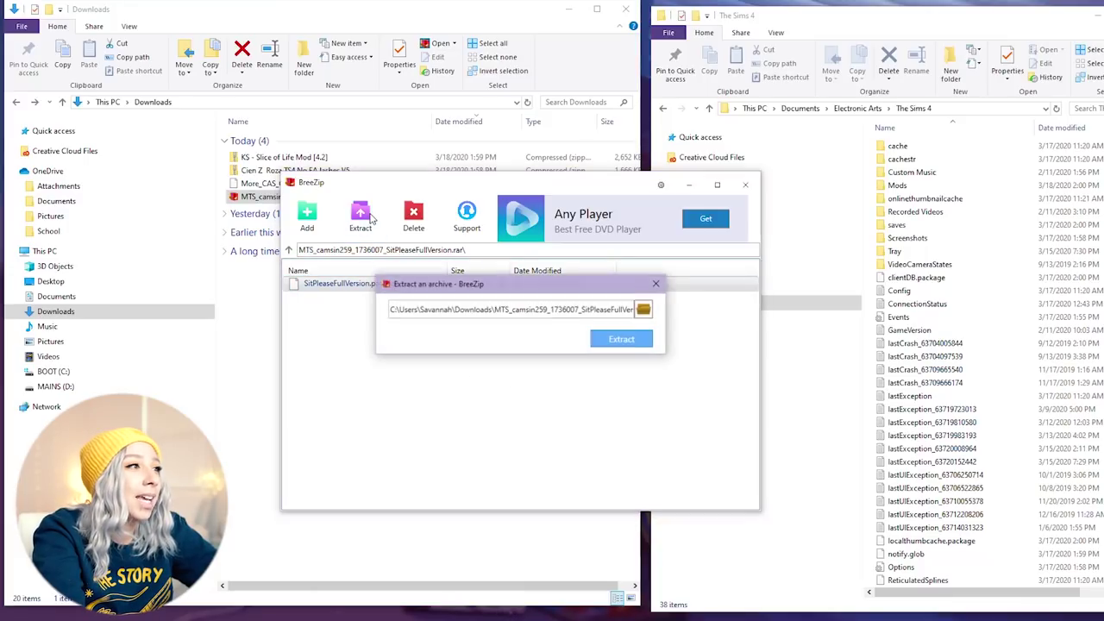
click(624, 340)
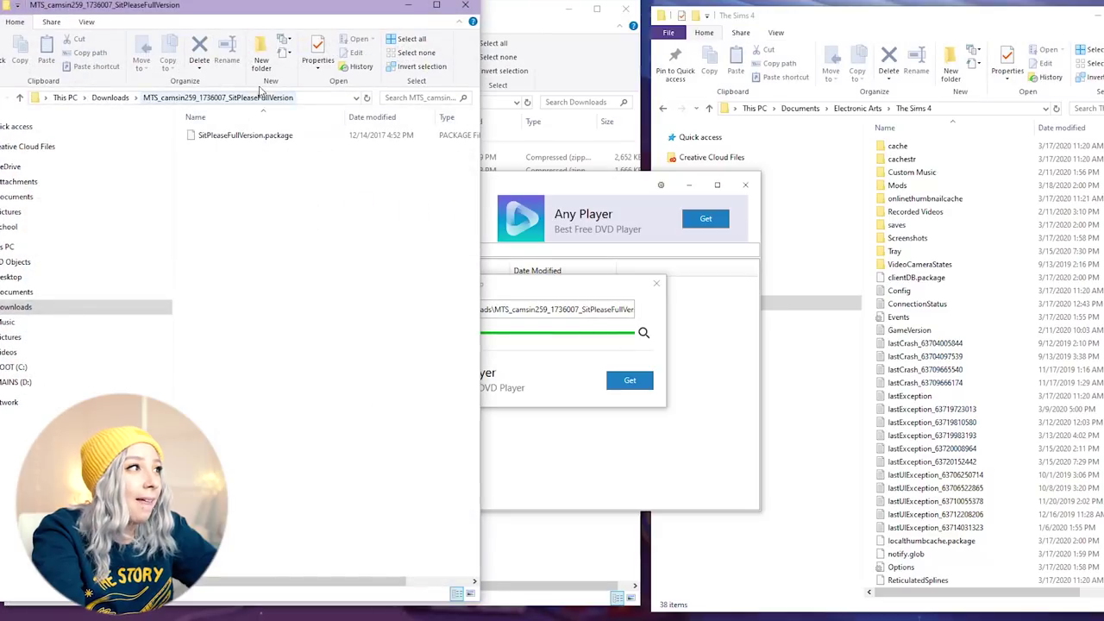
Step: Inspect the extracted SitPleaseFullVersion.package in its folder, then close that folder and the BreeZip windows
drag(342, 28, 689, 20)
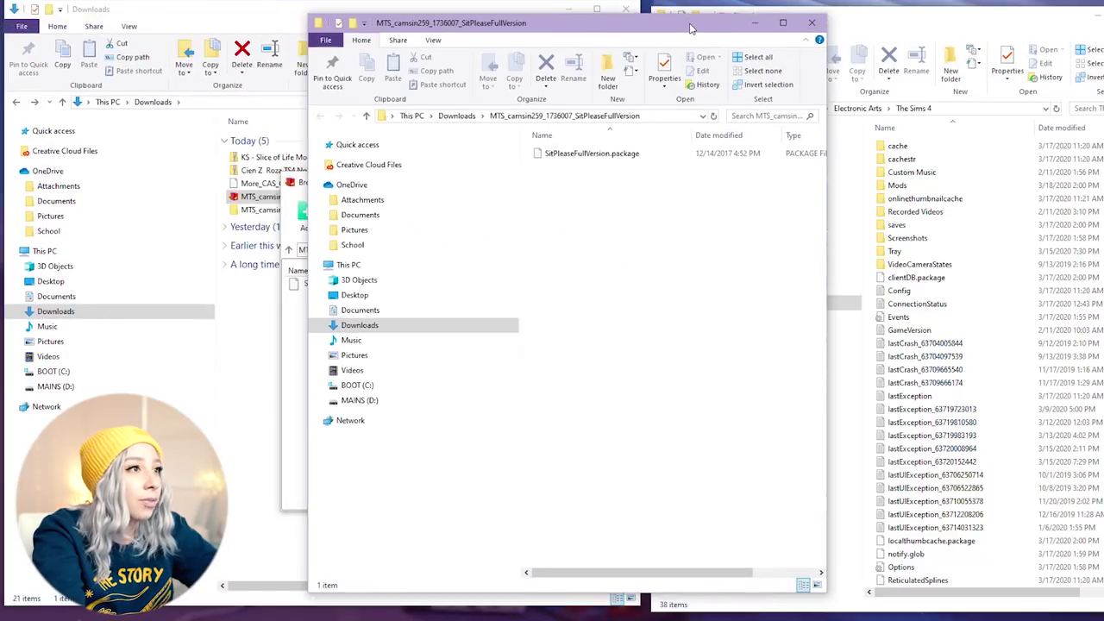
click(638, 156)
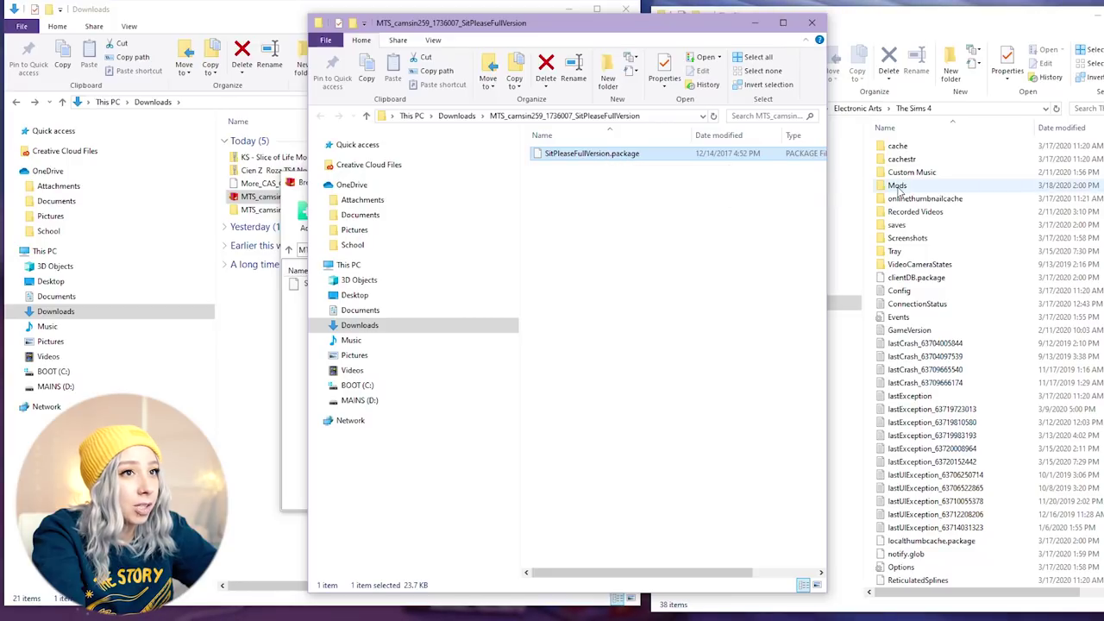
click(811, 22)
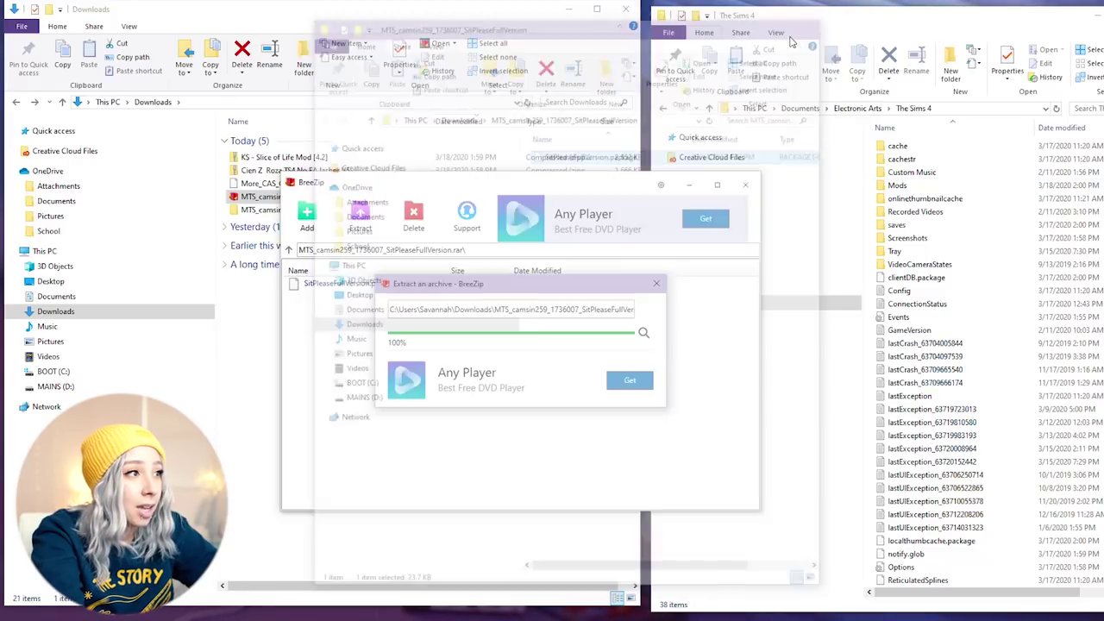
click(657, 287)
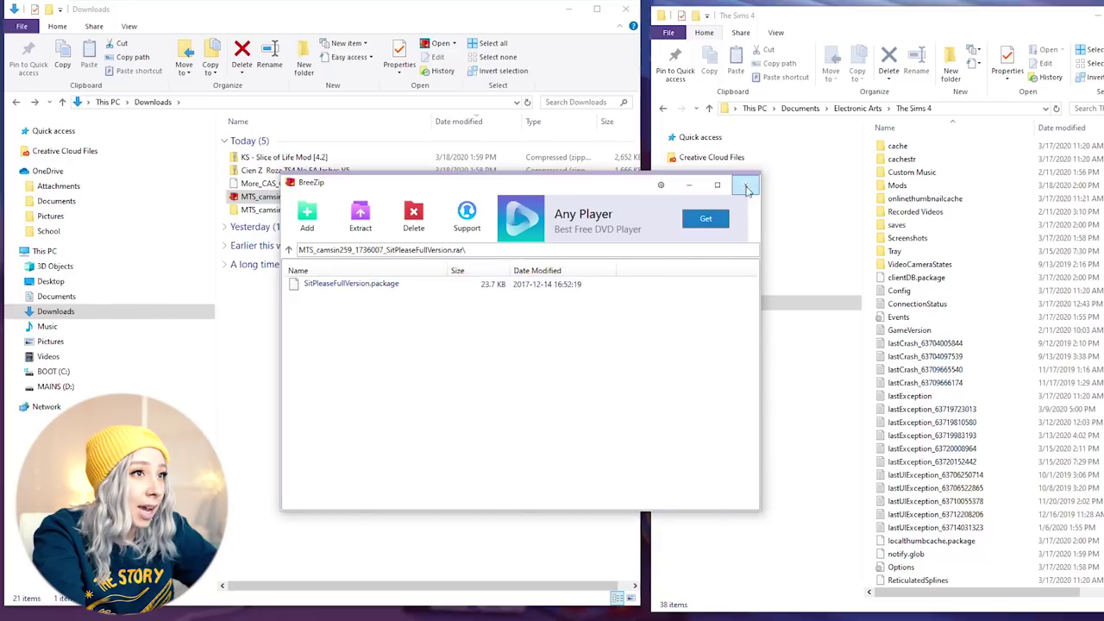
click(745, 184)
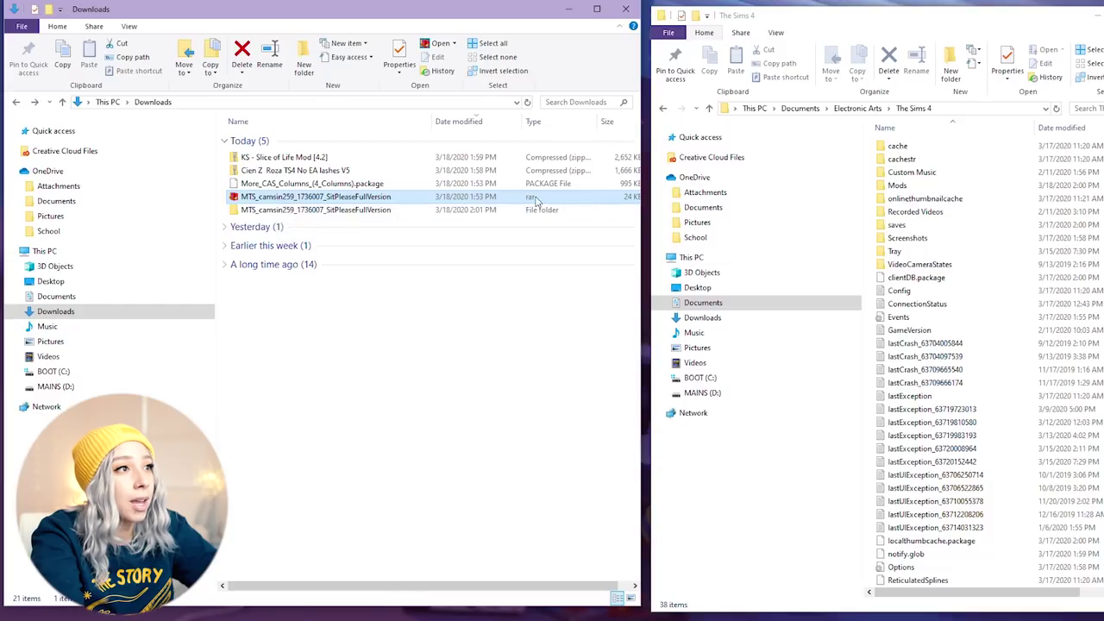
Step: Reopen the SitPleaseFullVersion rar, extract its package once more to the suggested location, and select the extracted file
double_click(333, 201)
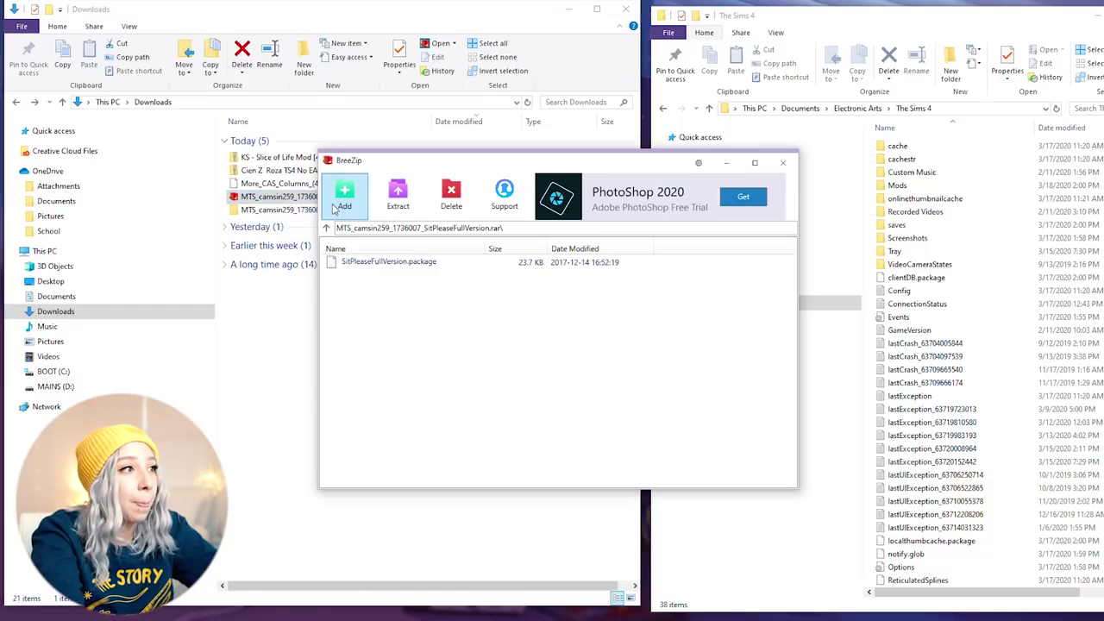
click(415, 263)
click(400, 197)
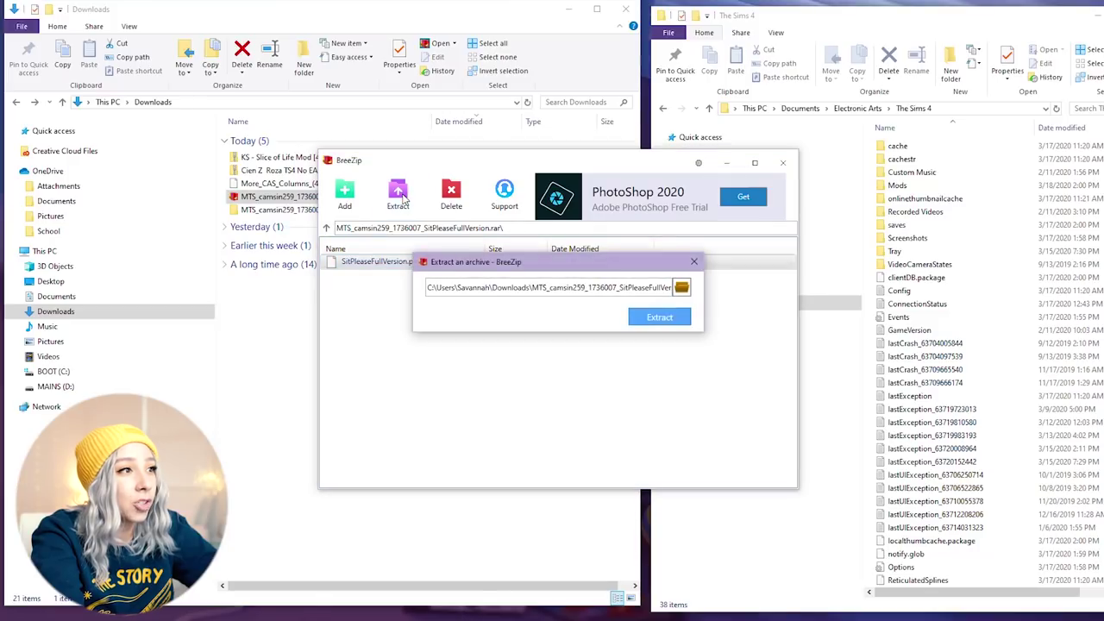
click(660, 318)
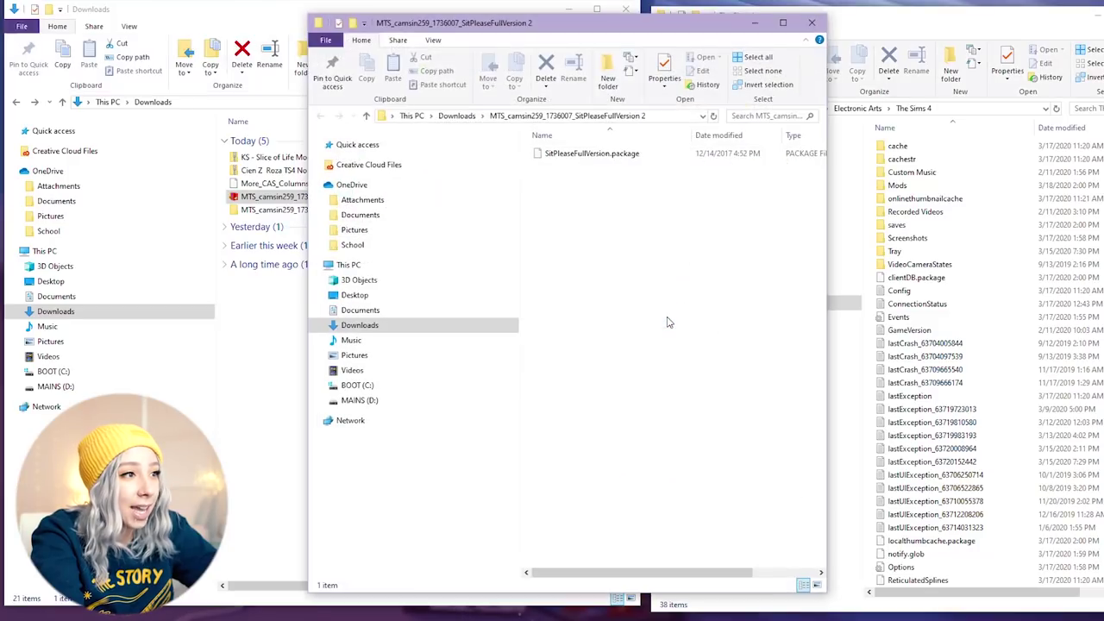
click(609, 159)
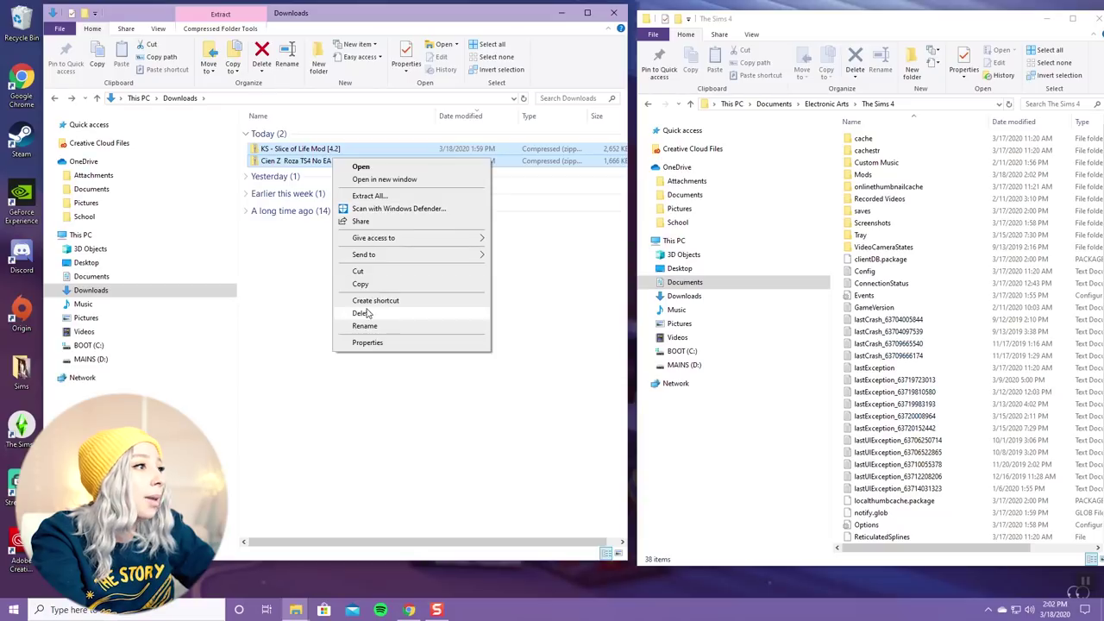
Step: Delete the KS - Slice of Life Mod [4.2] and Cien Z Roza lashes archives from Downloads, then close both folder windows
click(362, 312)
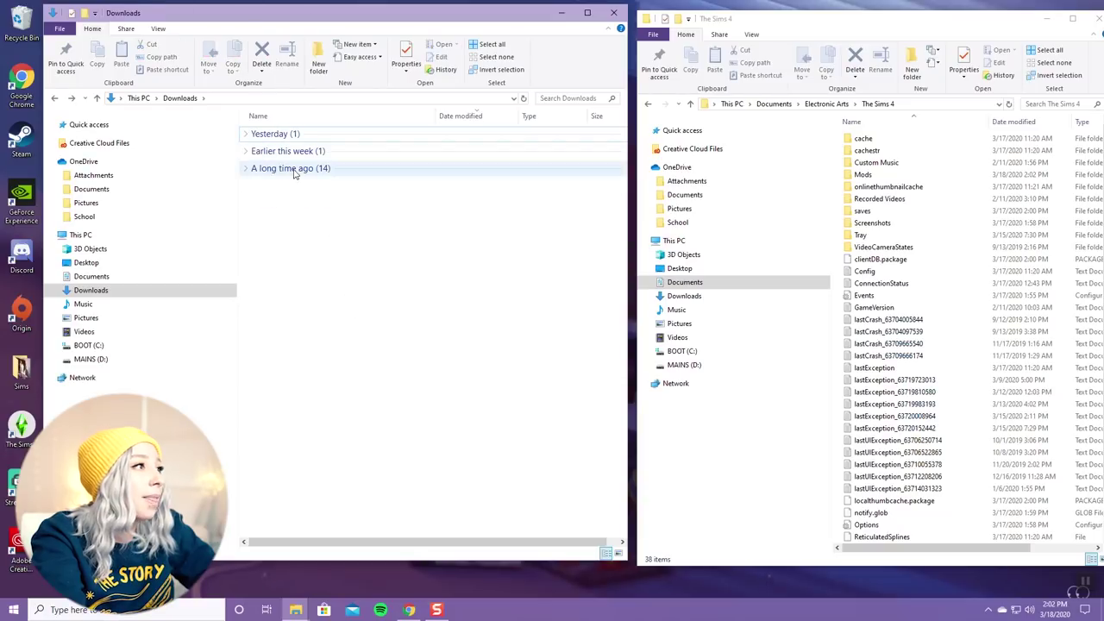
click(614, 14)
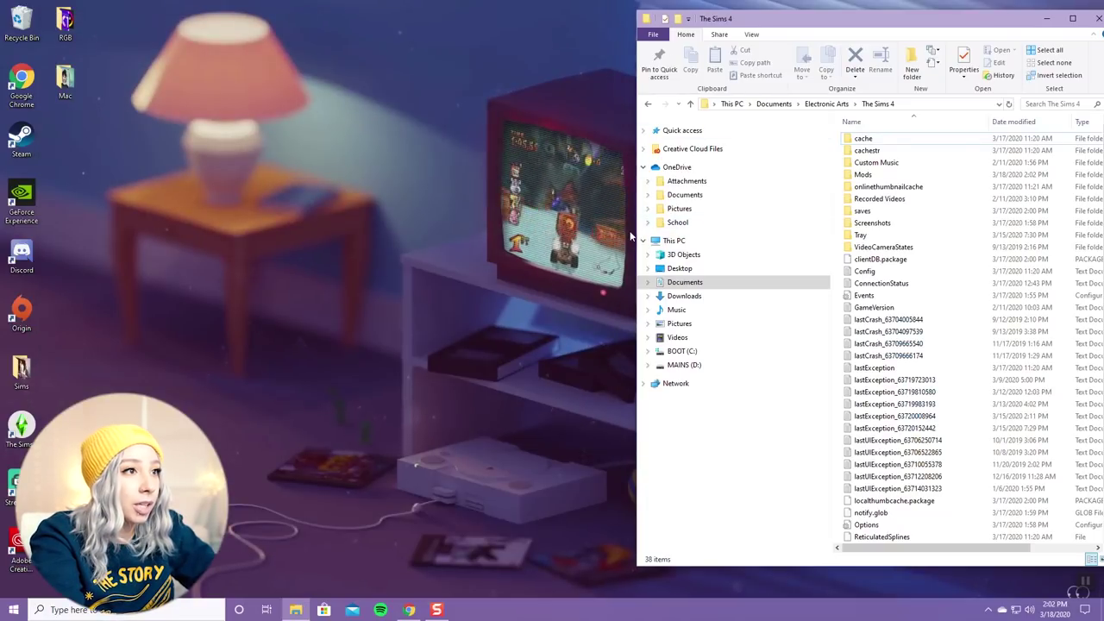
click(1074, 19)
click(1096, 18)
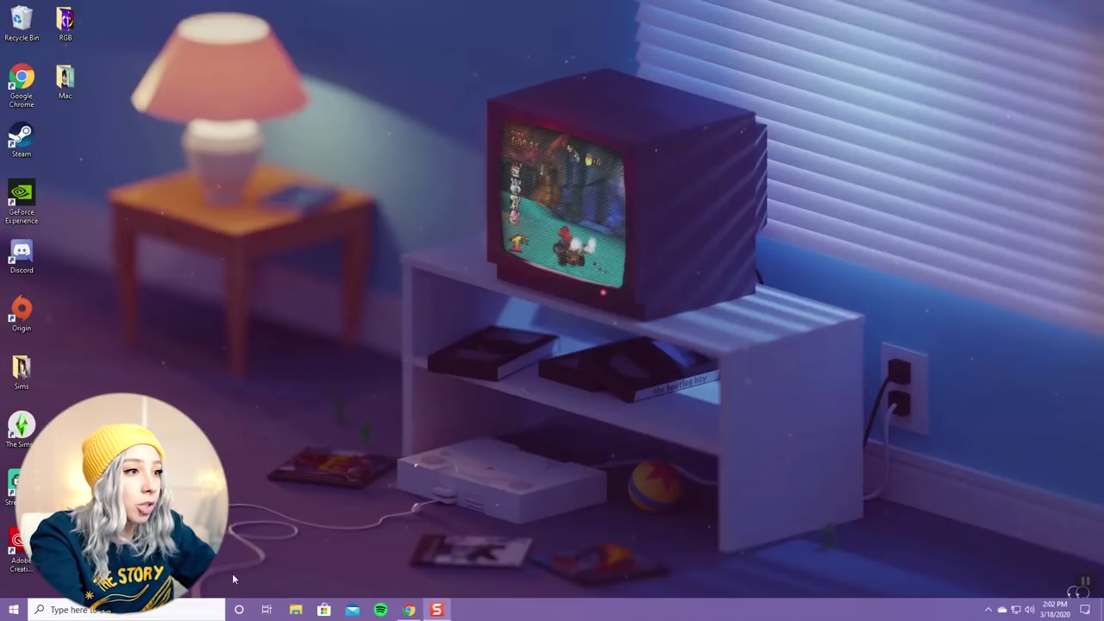
Step: Launch The Sims 4 and bring the household's house into close view from another angle
double_click(21, 424)
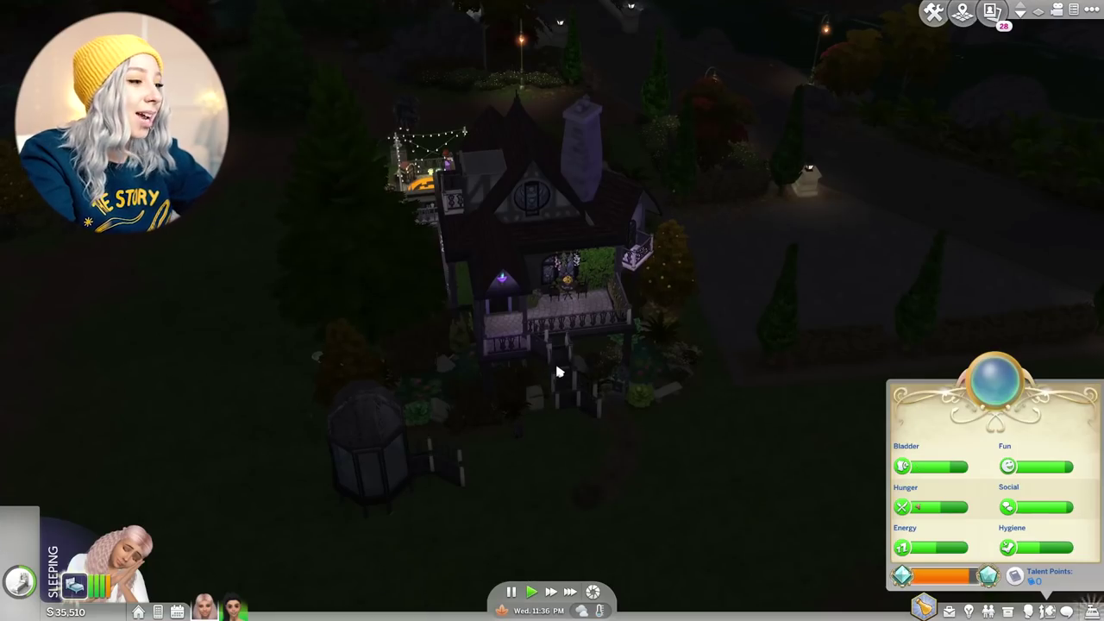
key(q)
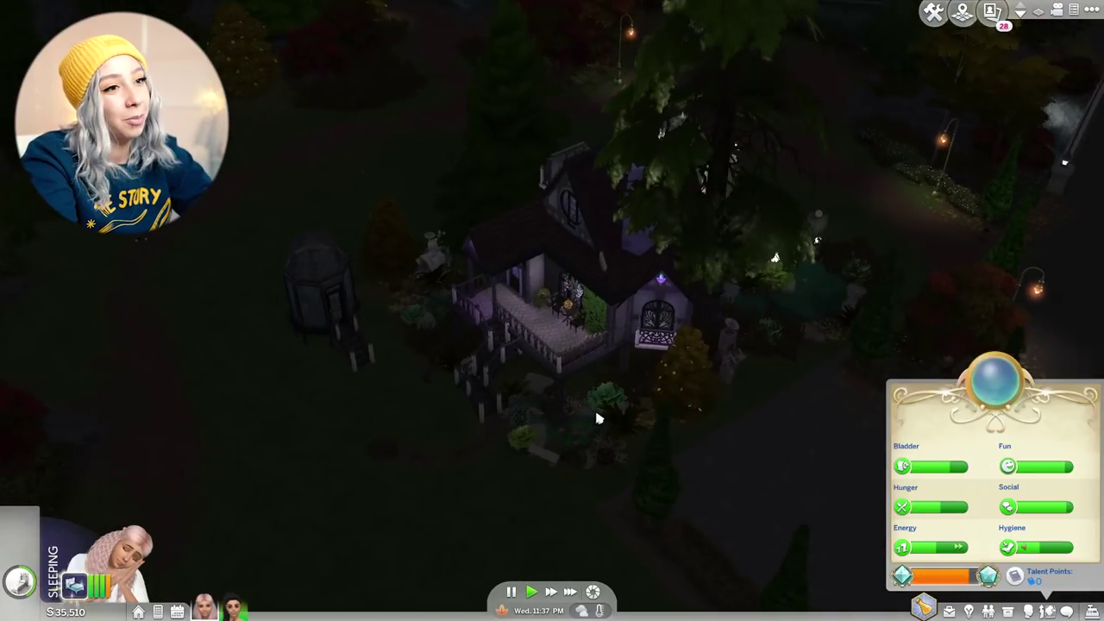
scroll(597, 416, up, 5)
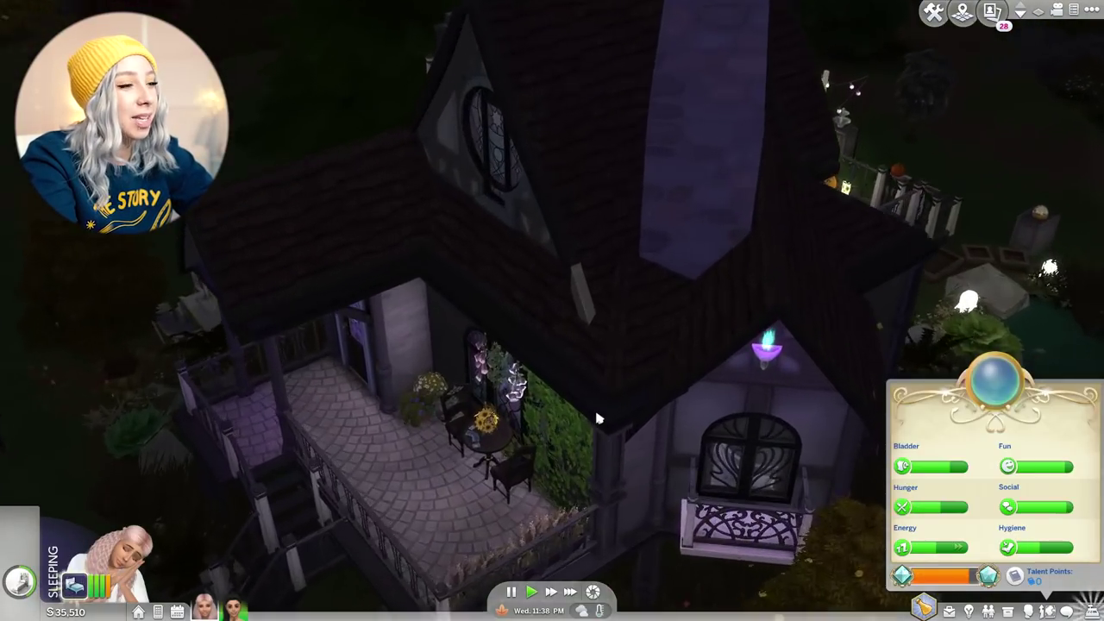
Step: Examine the house's interior and the visiting Sims around the dining table and beds, cycling between the household's Sims
scroll(597, 418, up, 5)
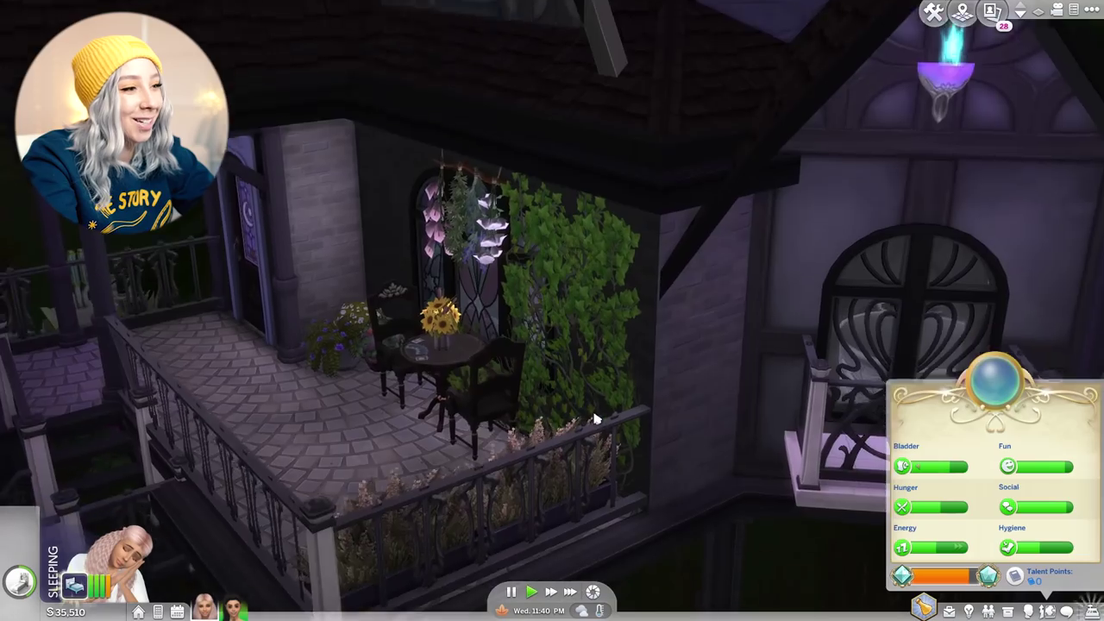
scroll(594, 419, down, 2)
key(w)
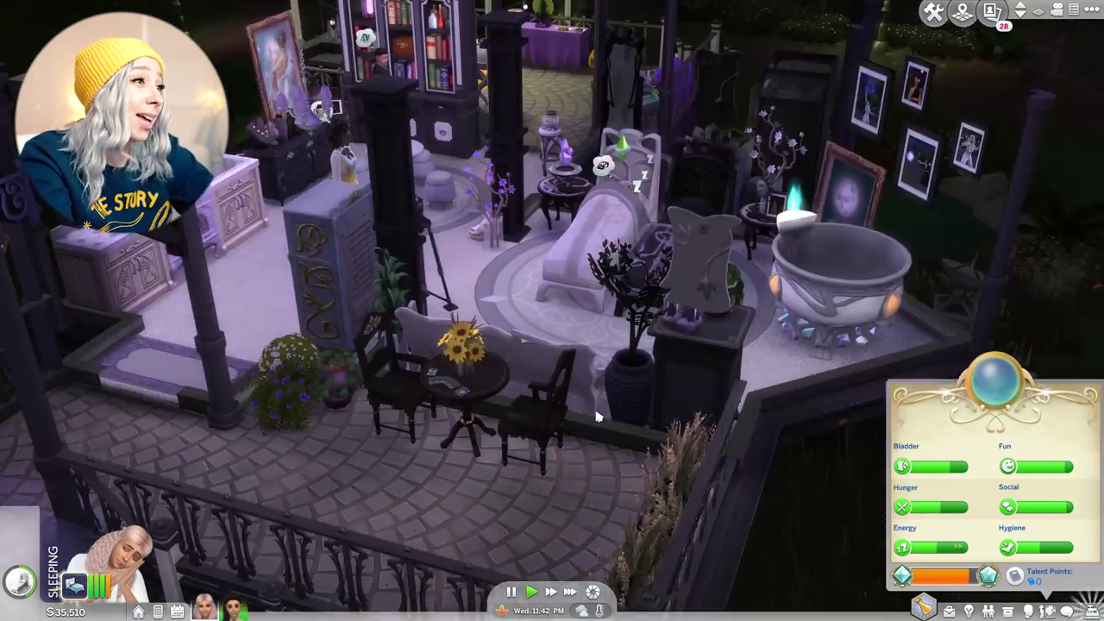
key(a)
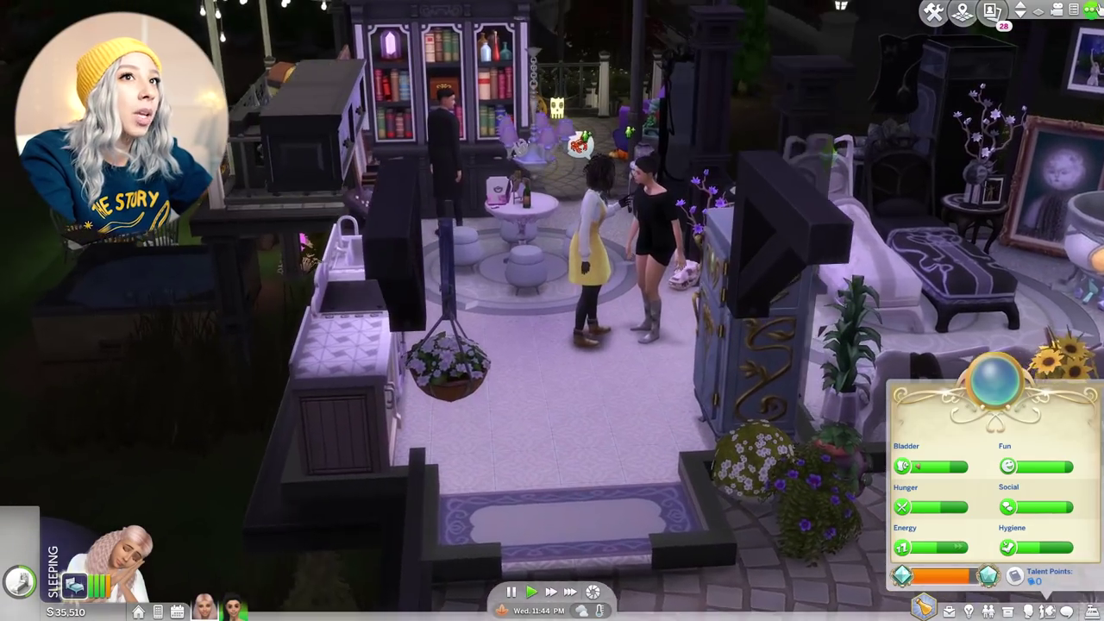
scroll(594, 420, up, 3)
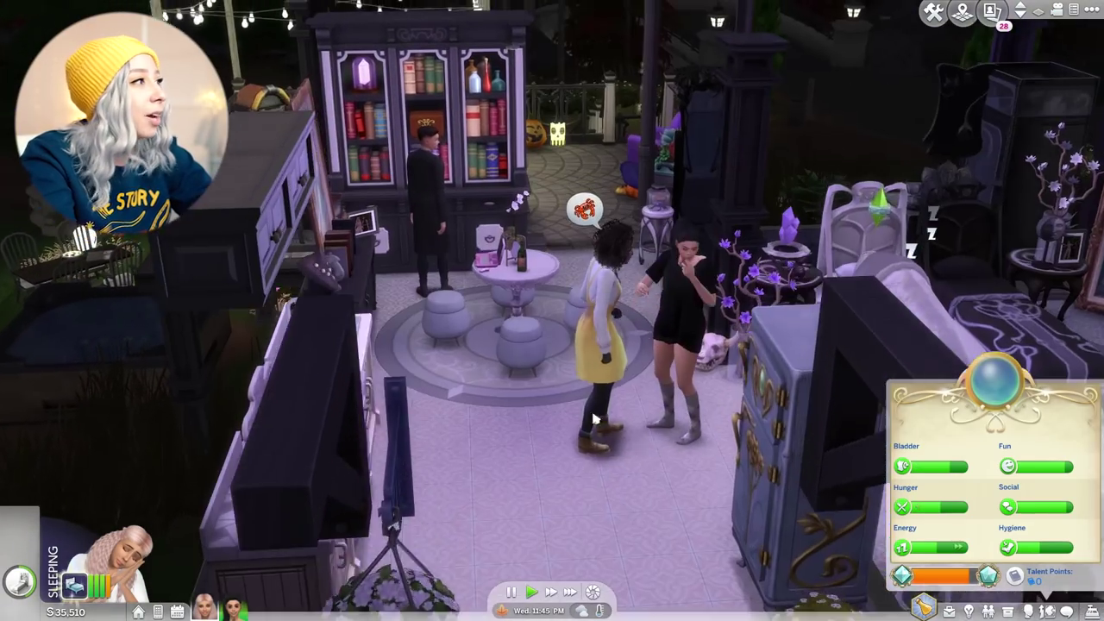
scroll(593, 420, down, 1)
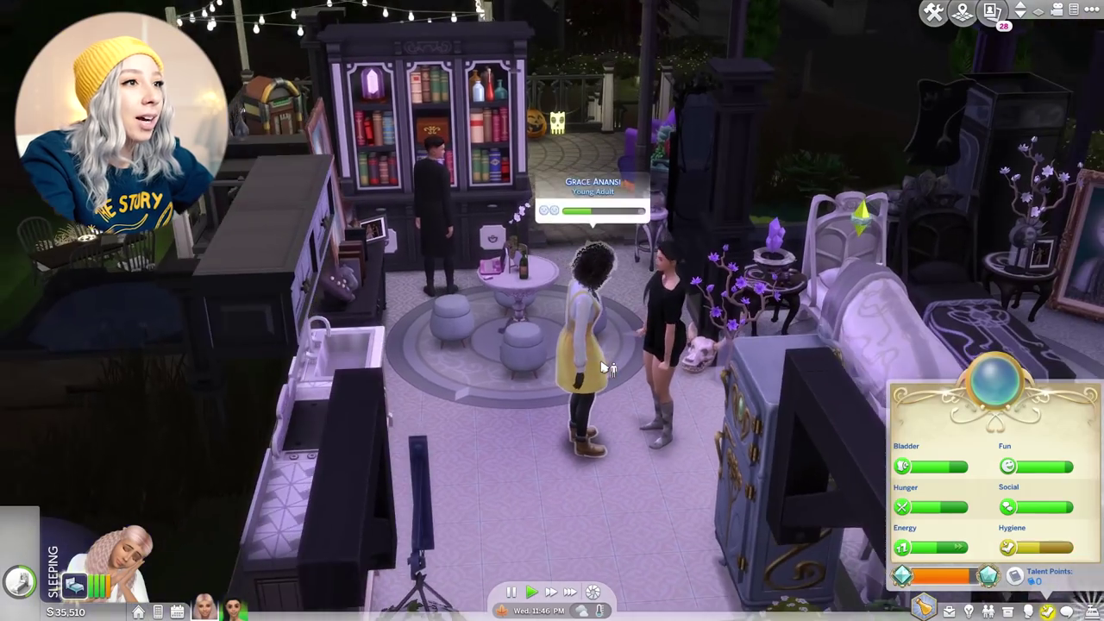
key(d)
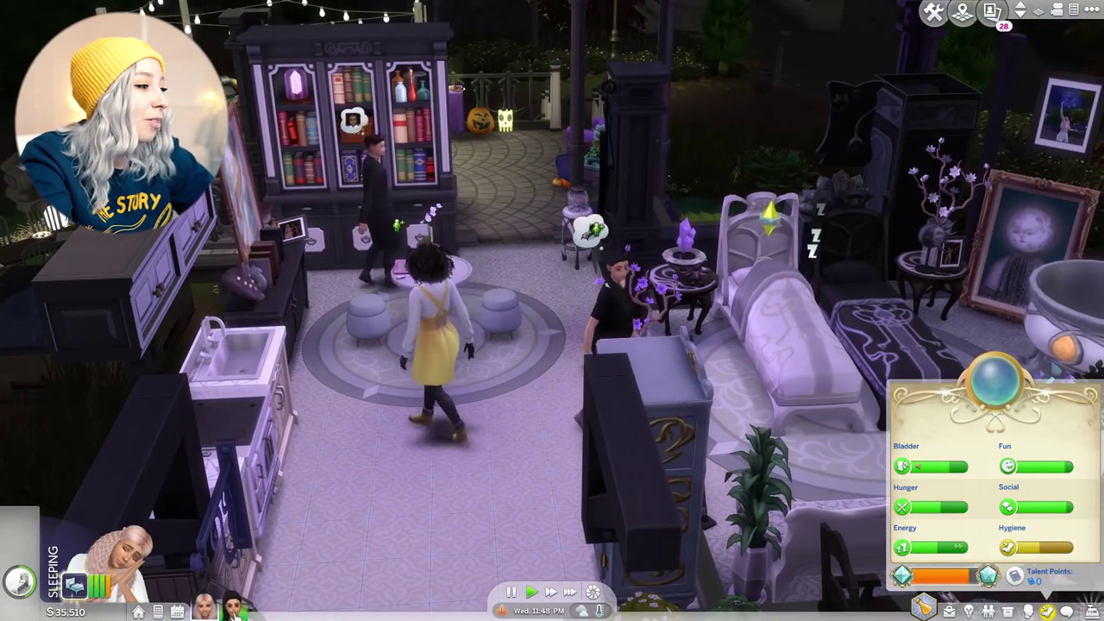
click(233, 607)
click(204, 607)
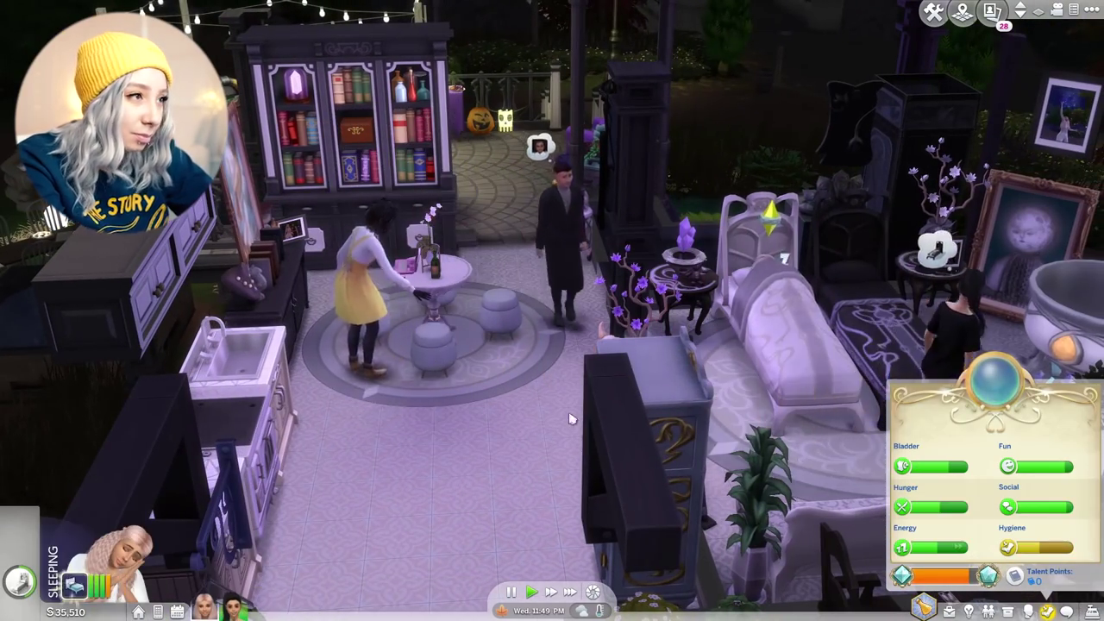
scroll(436, 405, down, 3)
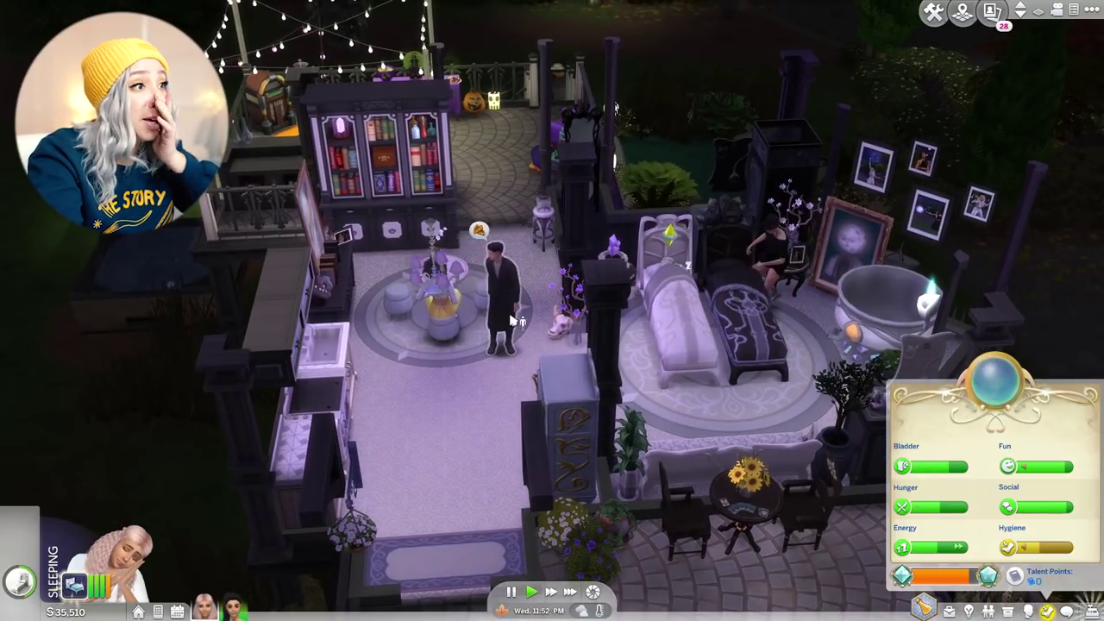
Step: Bring up the interactions of the dark-clothed visitor near the dining table and open the MC Command Center Sim Menu for him
click(497, 267)
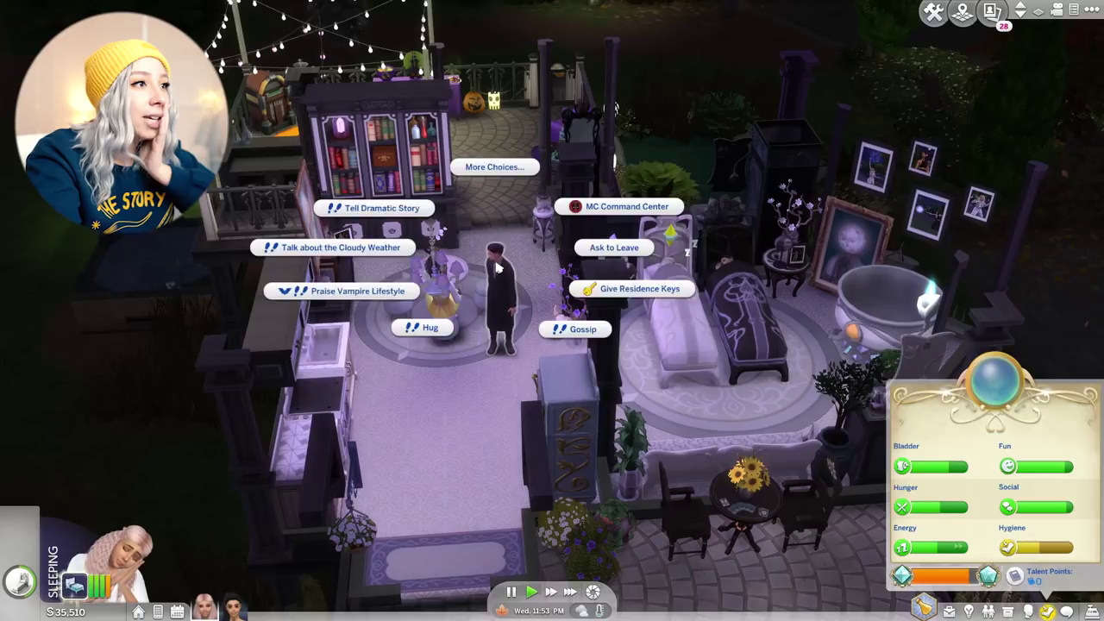
click(497, 267)
click(497, 268)
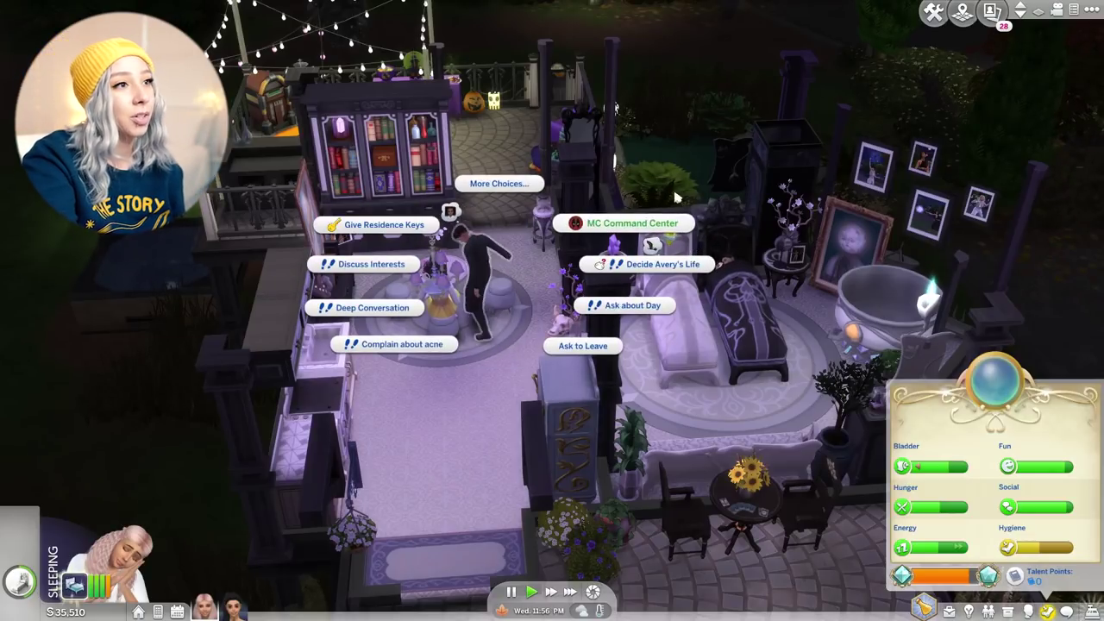
click(506, 279)
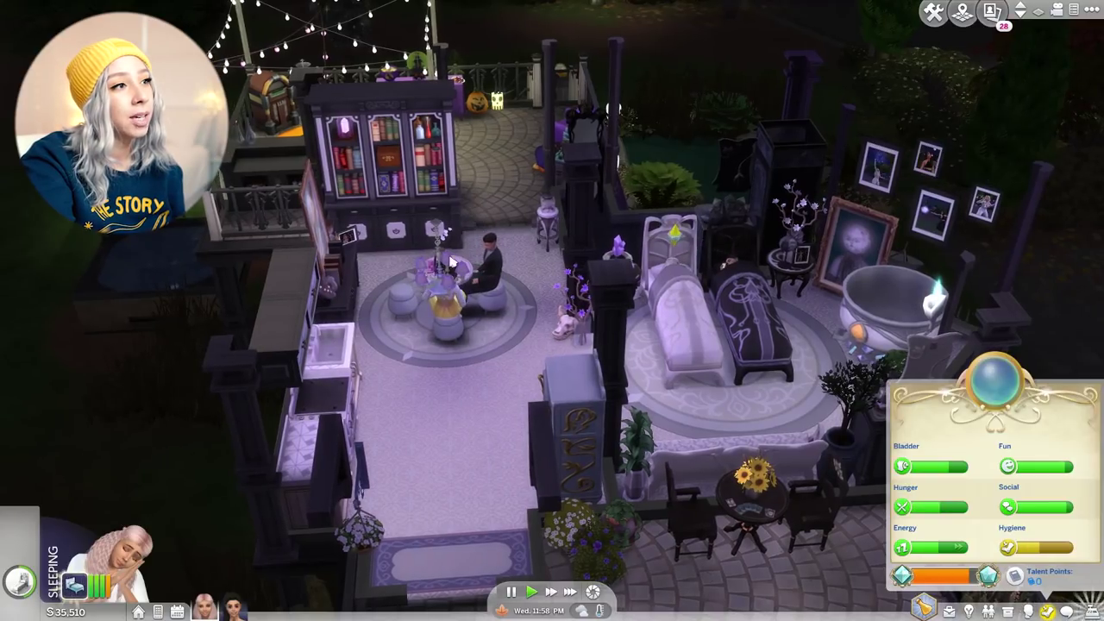
click(490, 268)
click(675, 204)
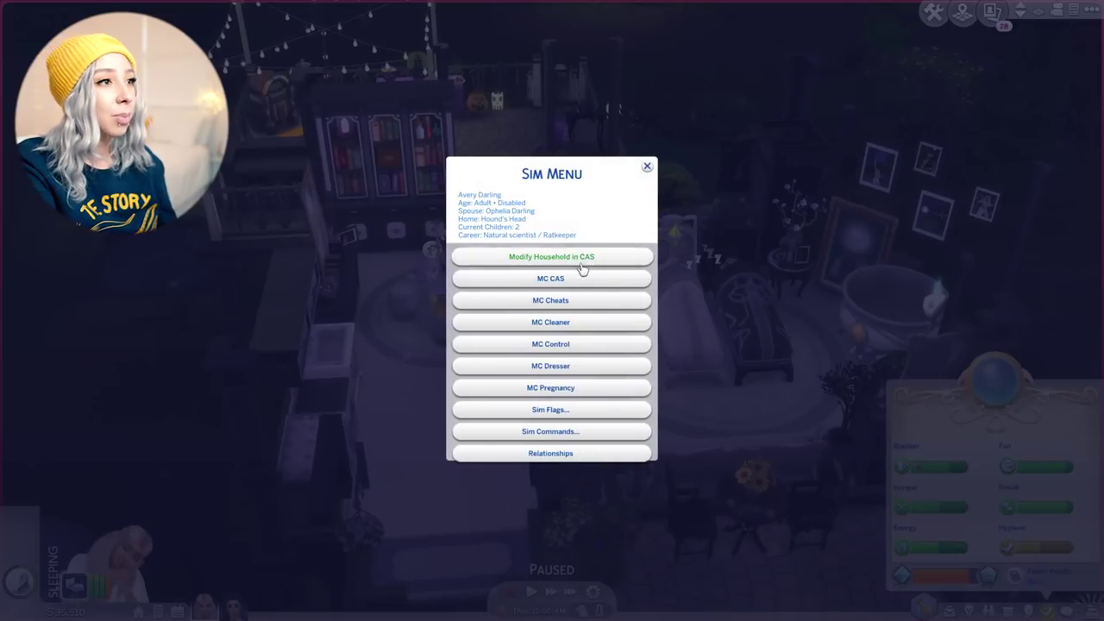
Step: Review the MC CAS, MC Cheats and MC Dresser options for the visiting Sim, returning to the Sim Menu after each
click(583, 278)
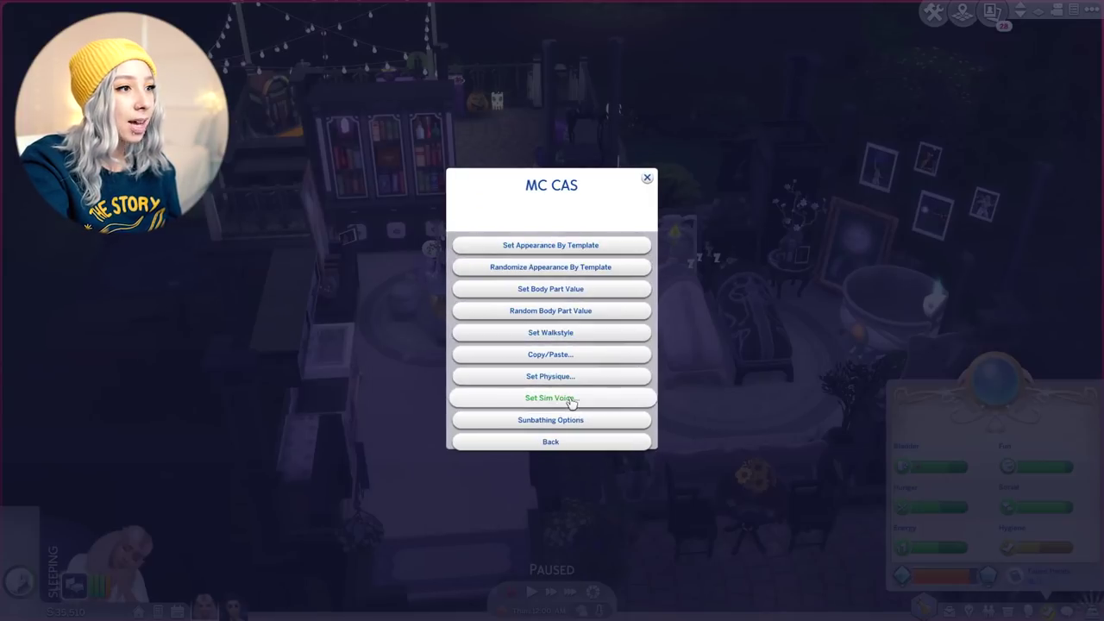
click(561, 441)
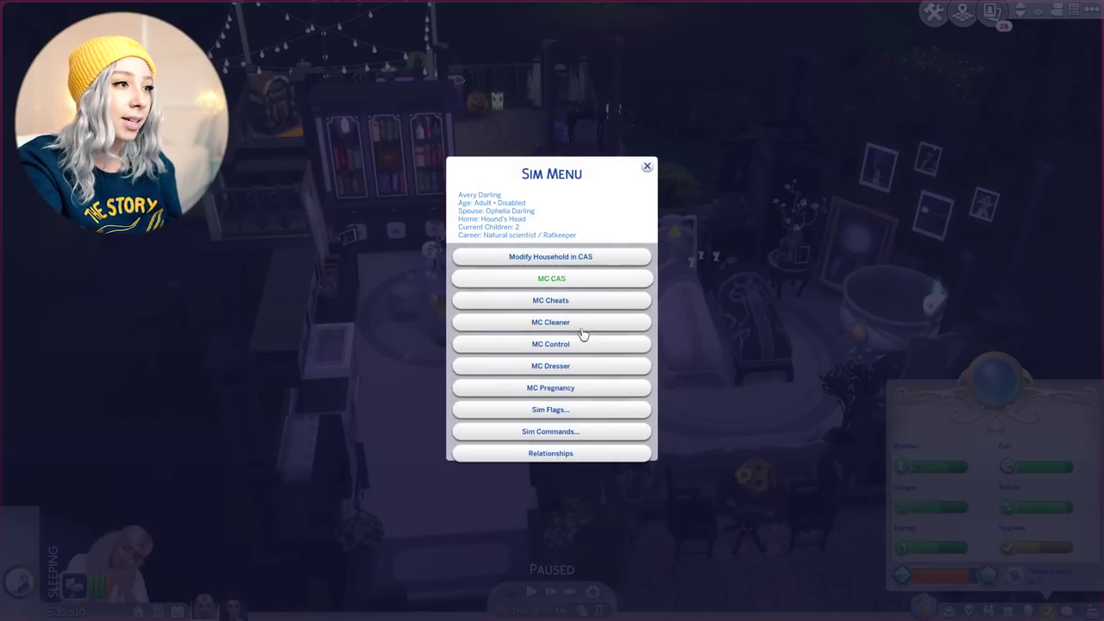
click(603, 303)
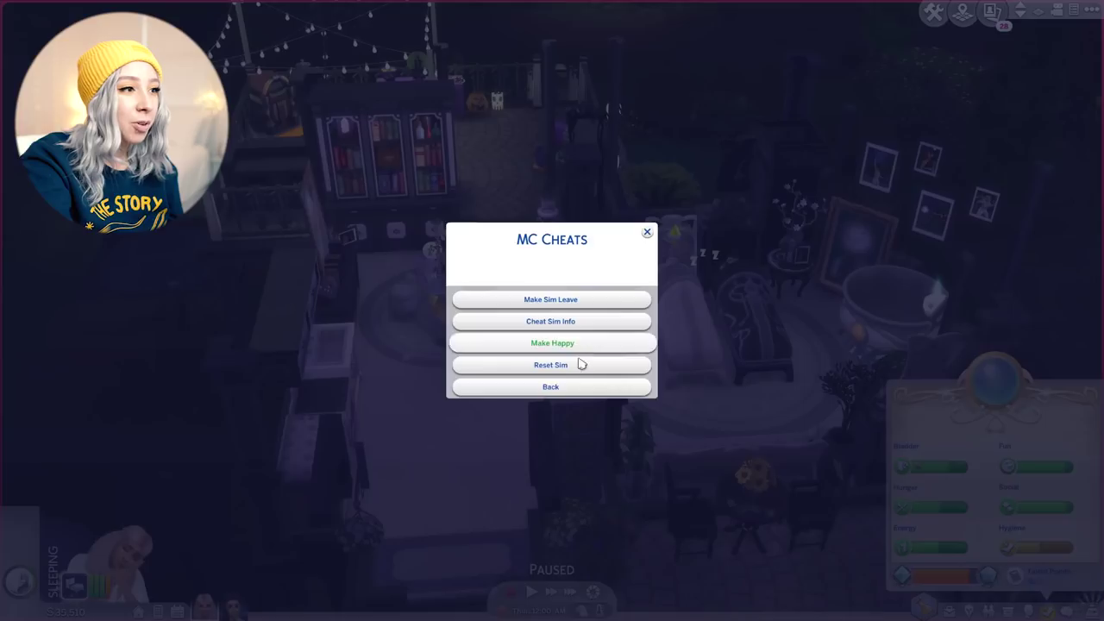
click(554, 390)
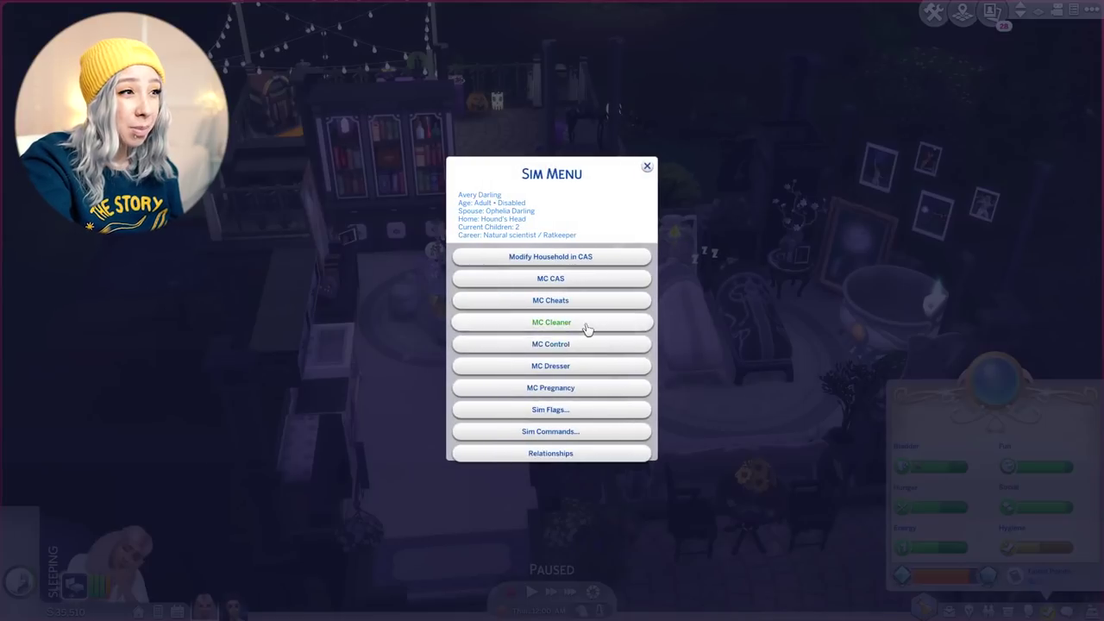
click(574, 366)
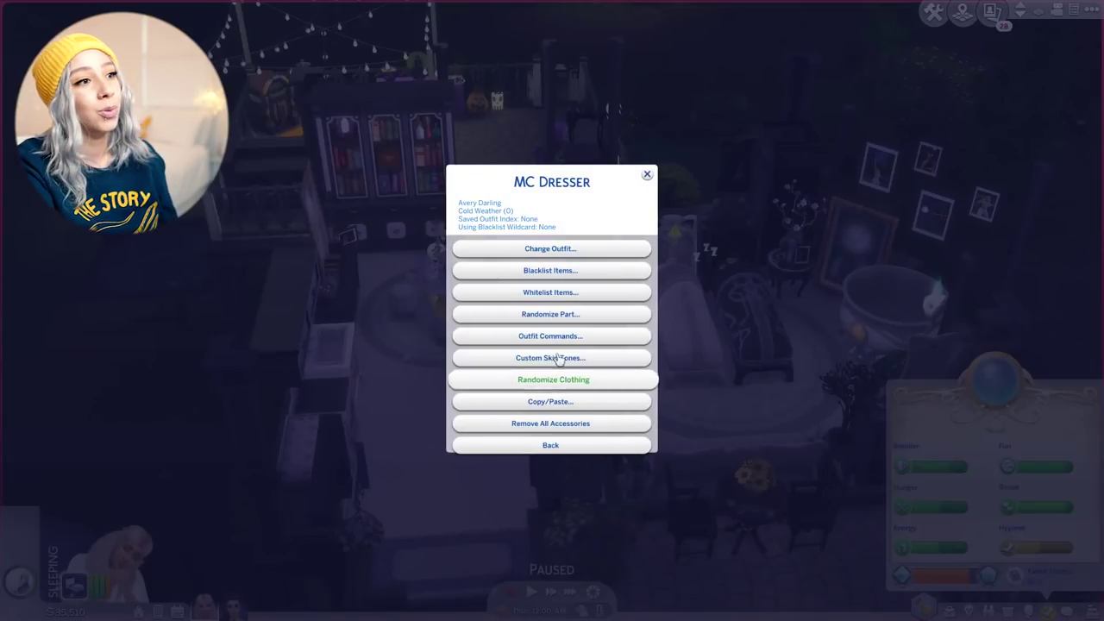
click(589, 446)
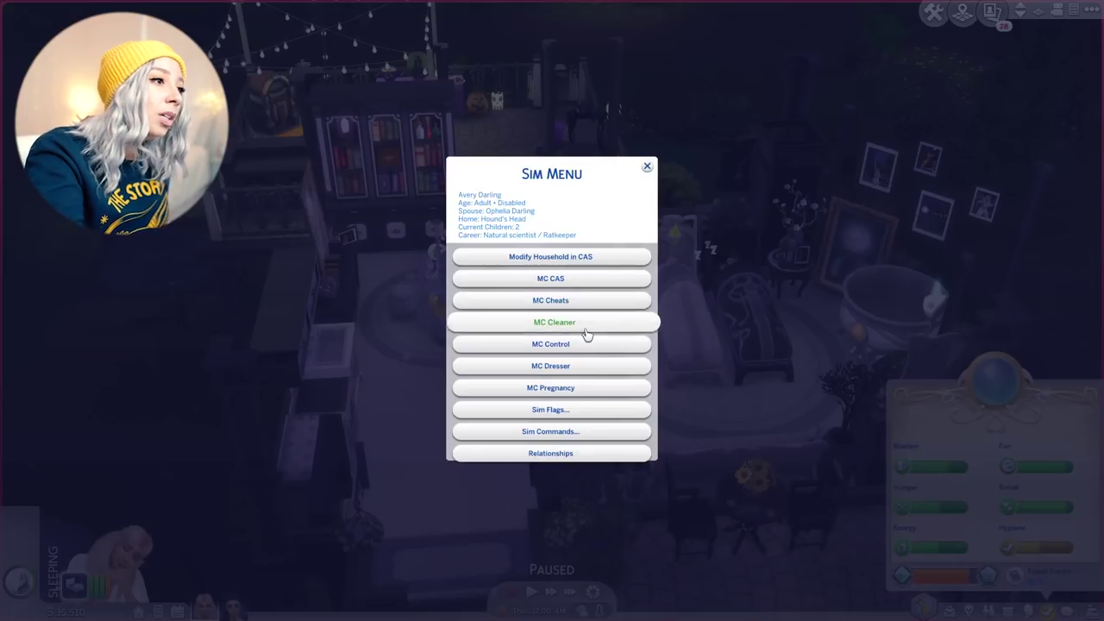
Step: Review the visitor's Relationships options, including the Add Relationship Sim picker and the Set Active Friendly levels, then return to the live game view
click(566, 460)
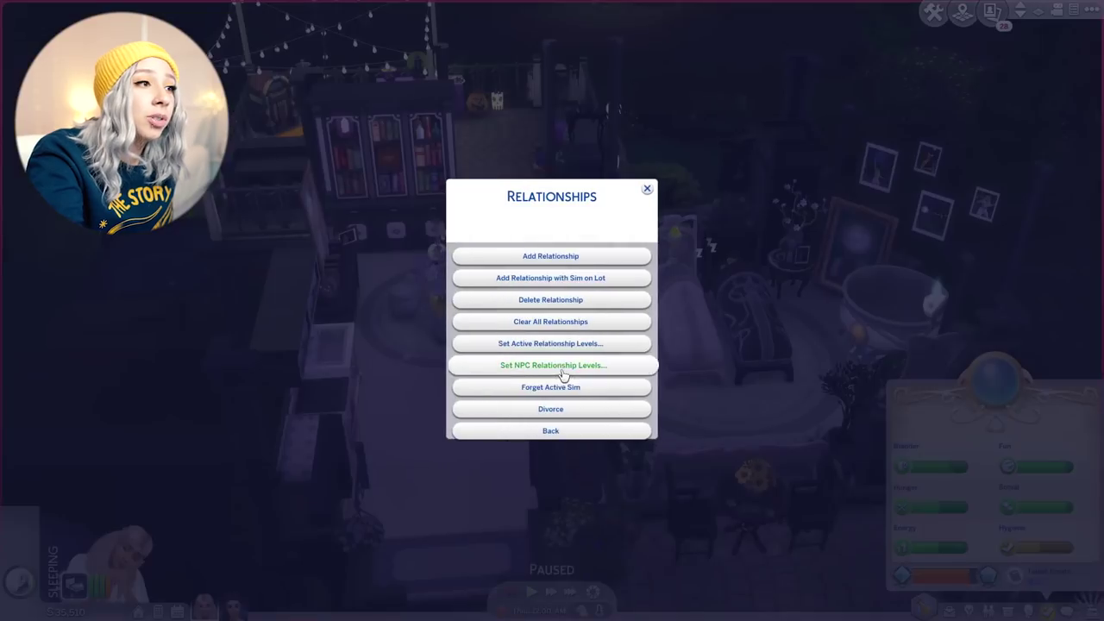
click(575, 263)
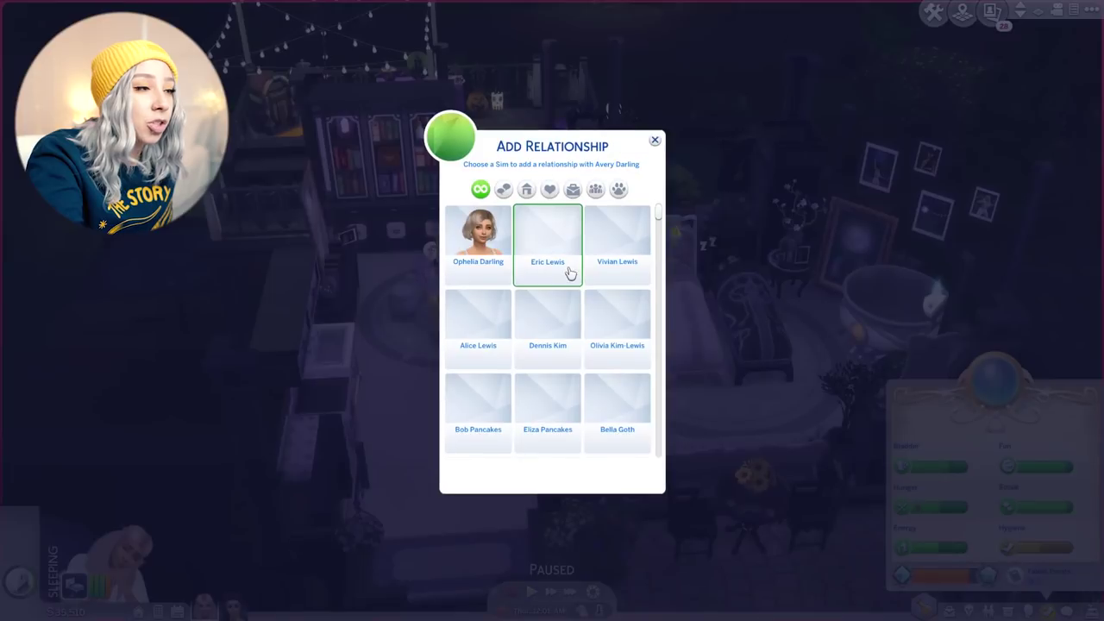
click(655, 141)
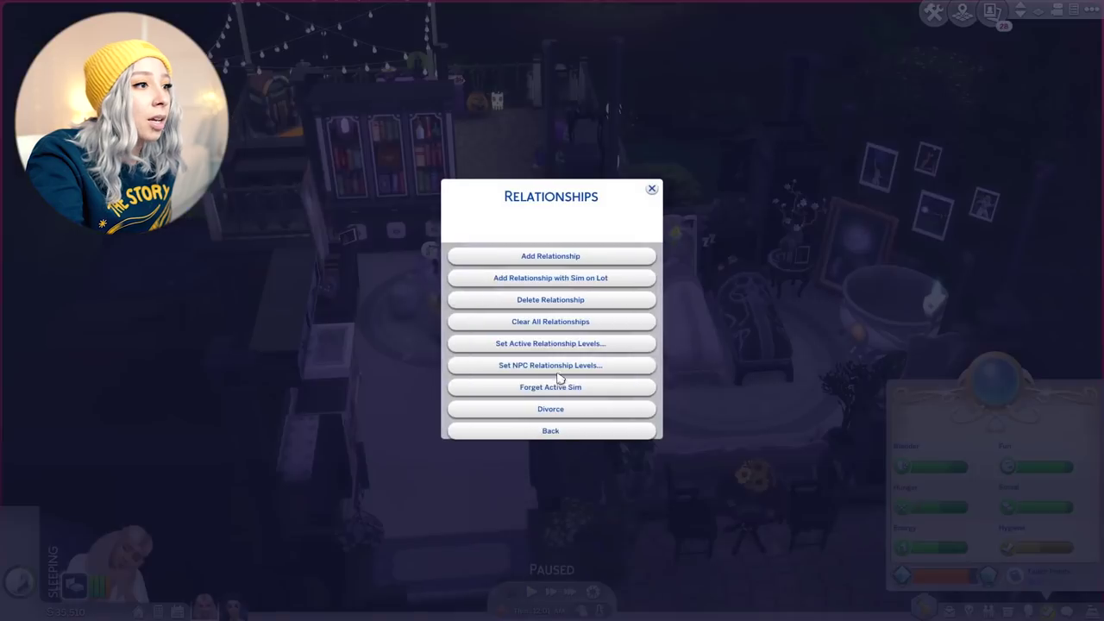
click(559, 343)
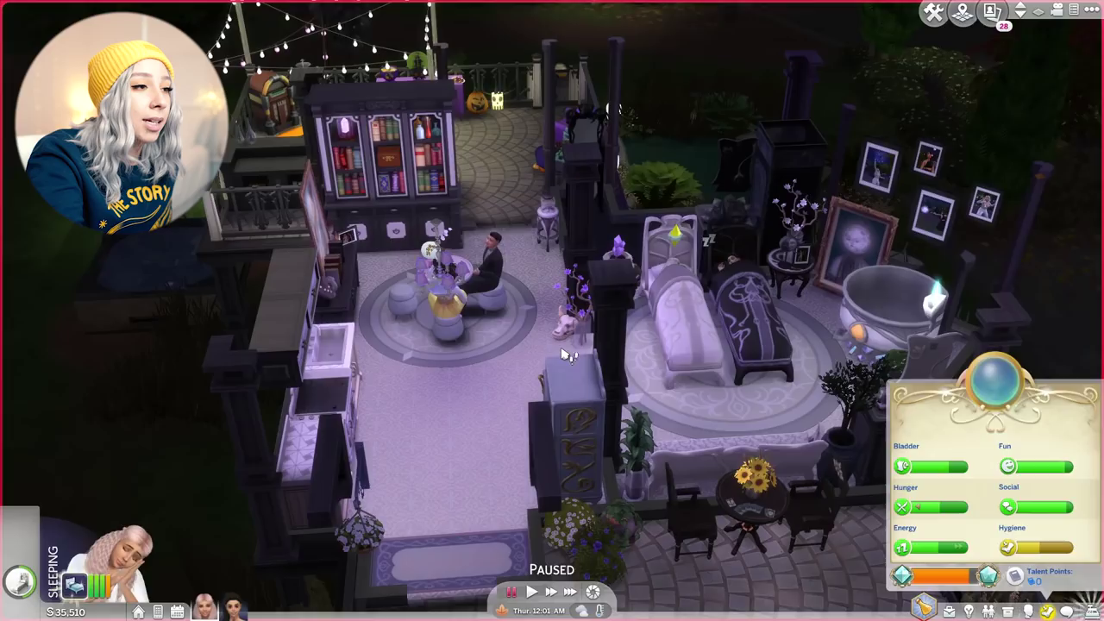
click(561, 321)
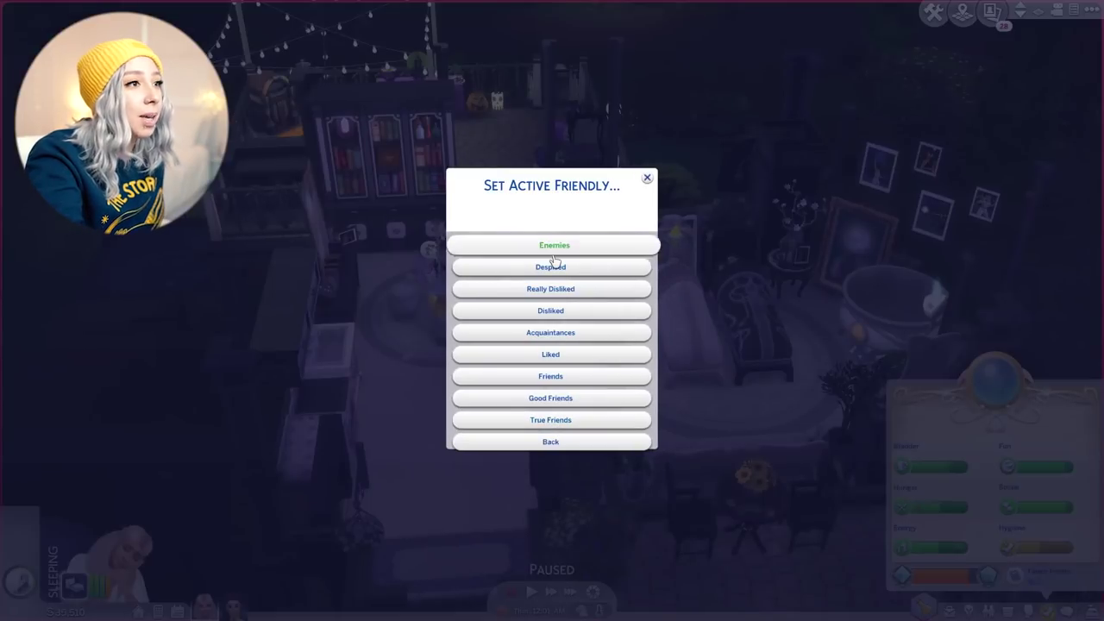
click(552, 442)
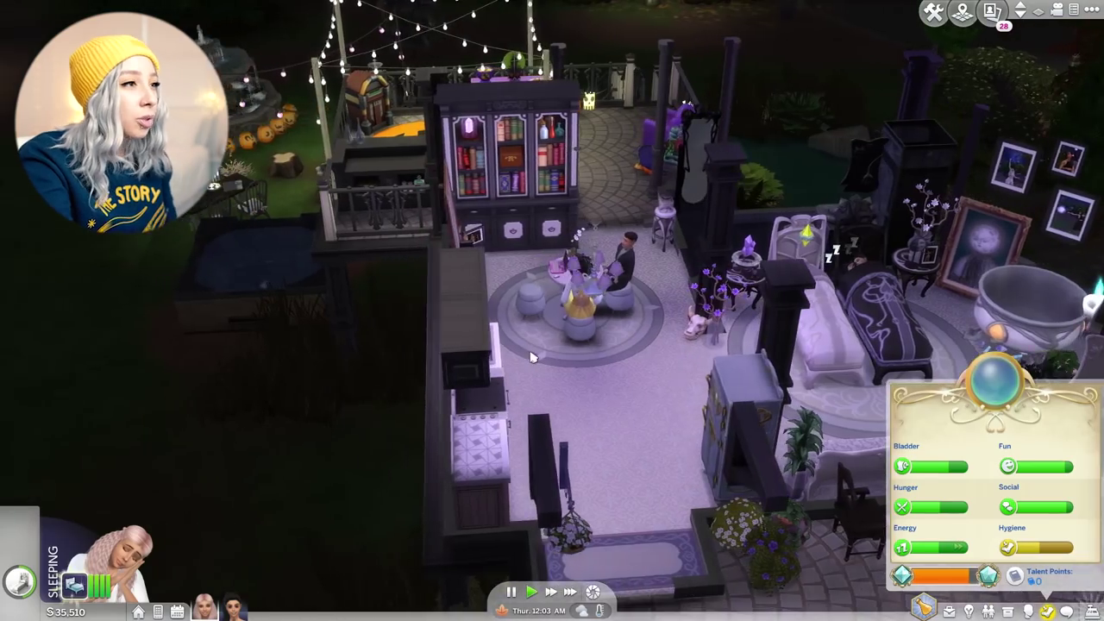
scroll(533, 357, up, 6)
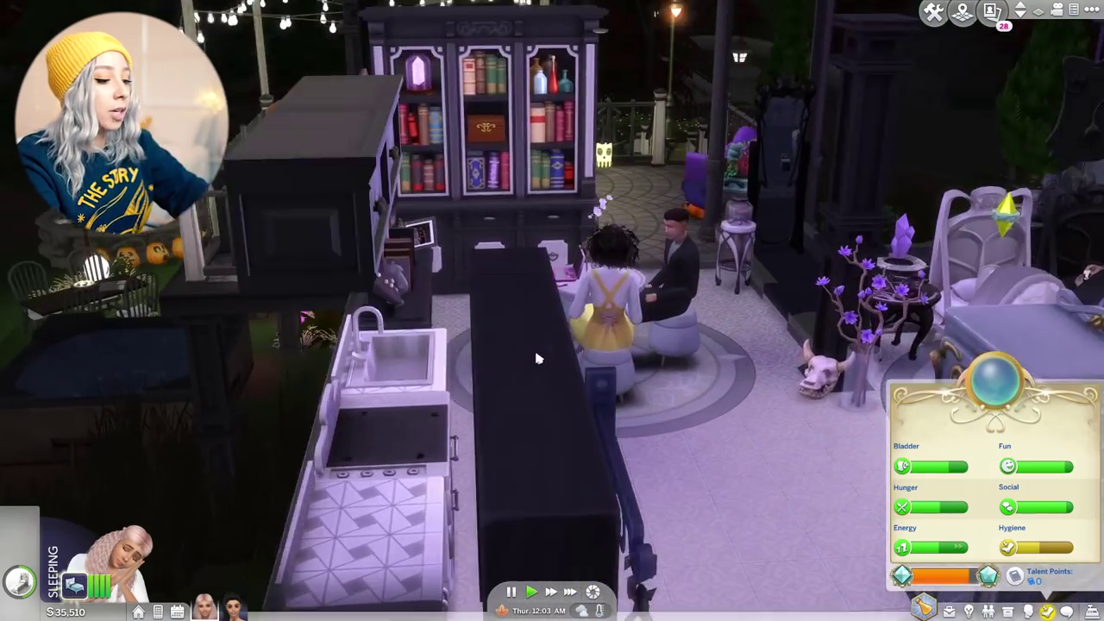